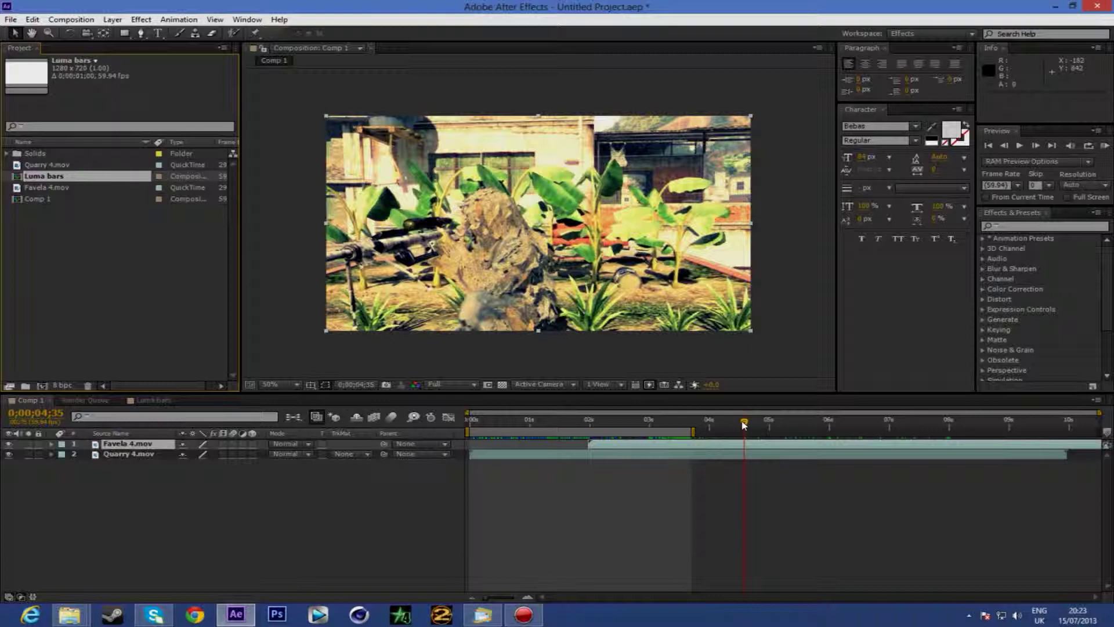
- Test the Luma bars comp as top layer starting at Favela, preview it, then delete it
click(562, 420)
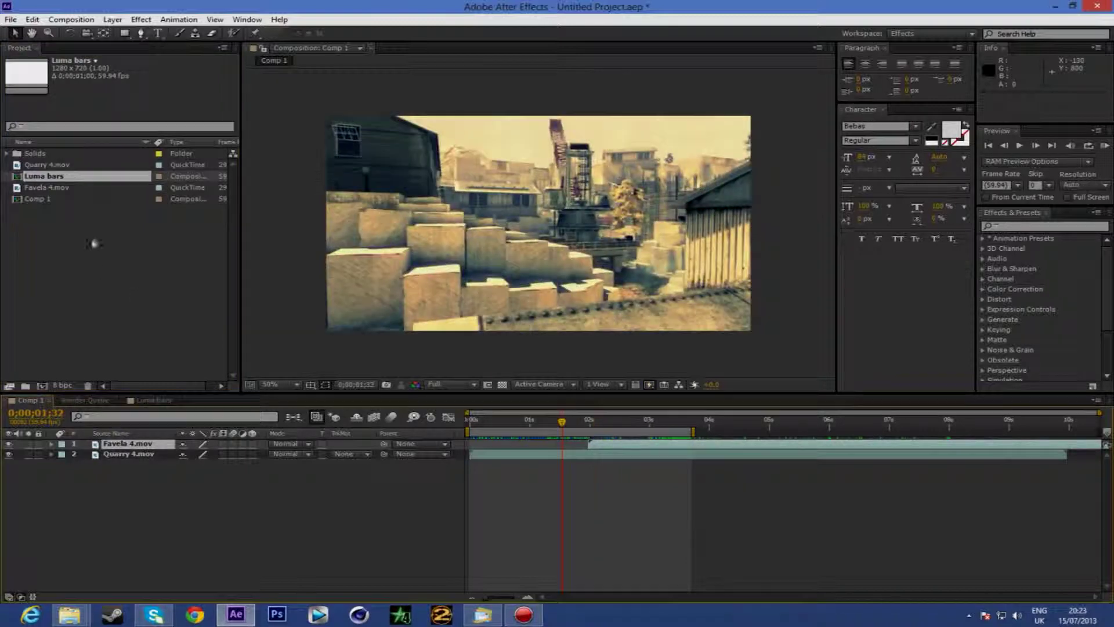
drag(56, 177, 134, 451)
drag(494, 448, 603, 444)
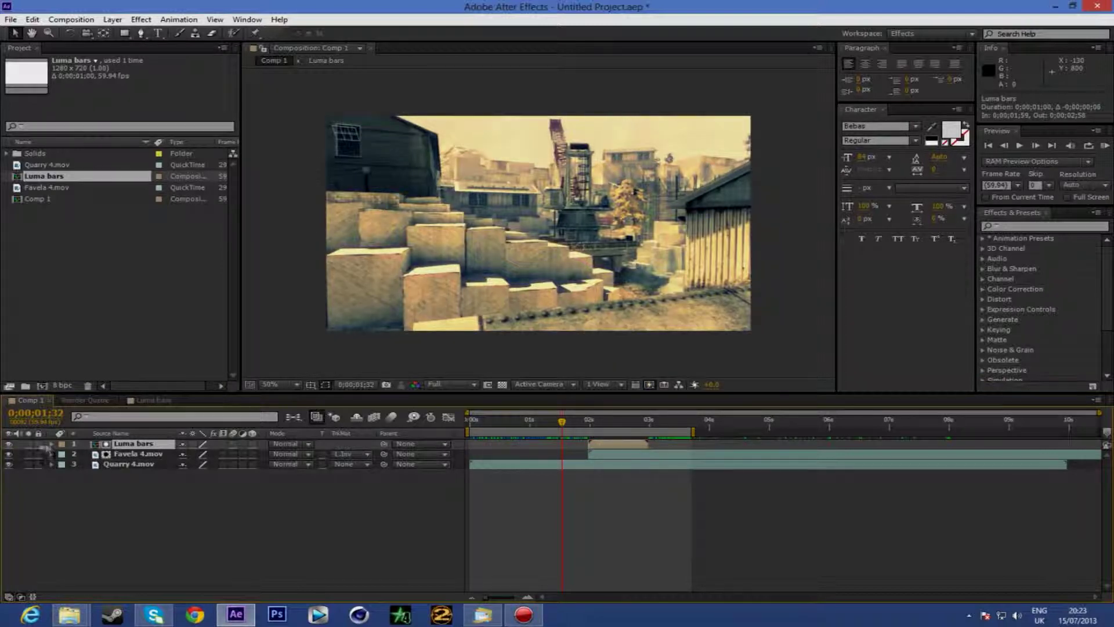
drag(570, 421, 614, 439)
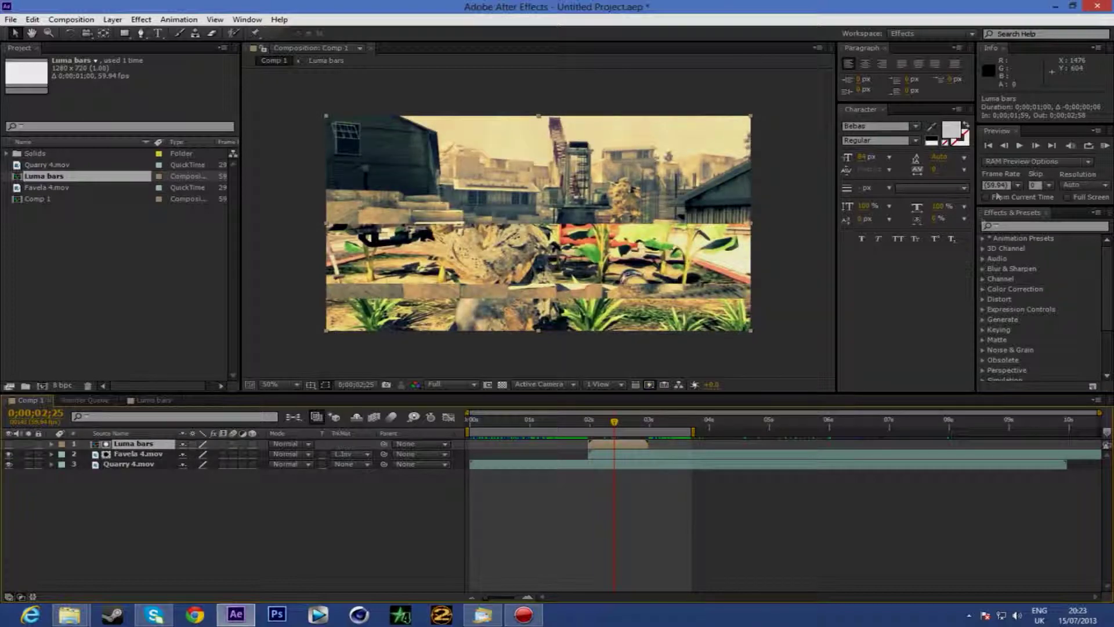
click(1106, 145)
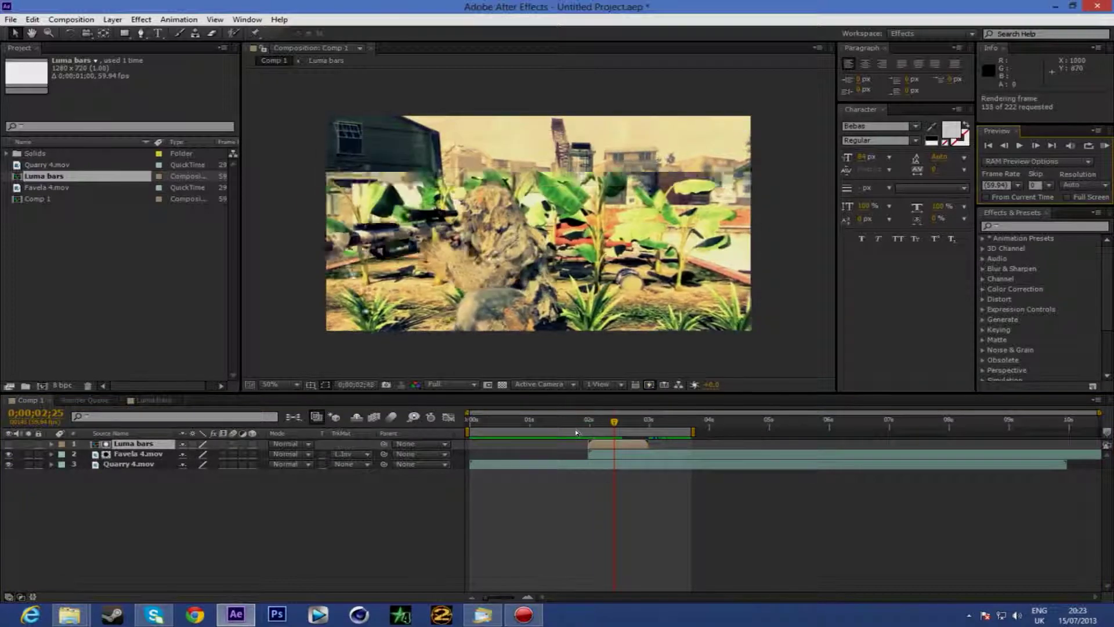
drag(578, 429, 612, 460)
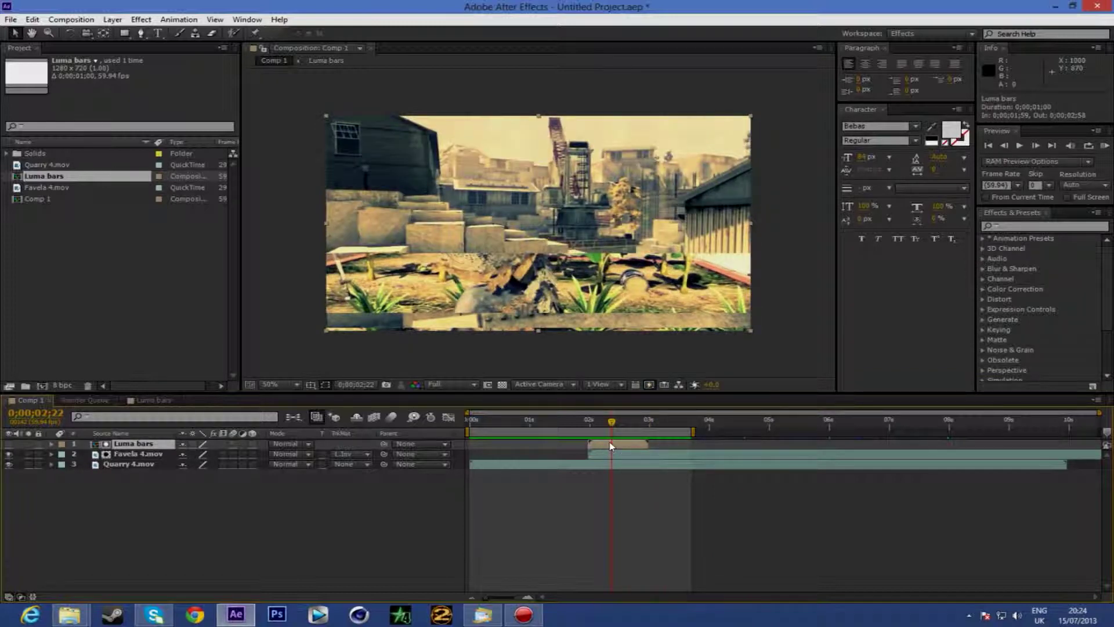
key(Delete)
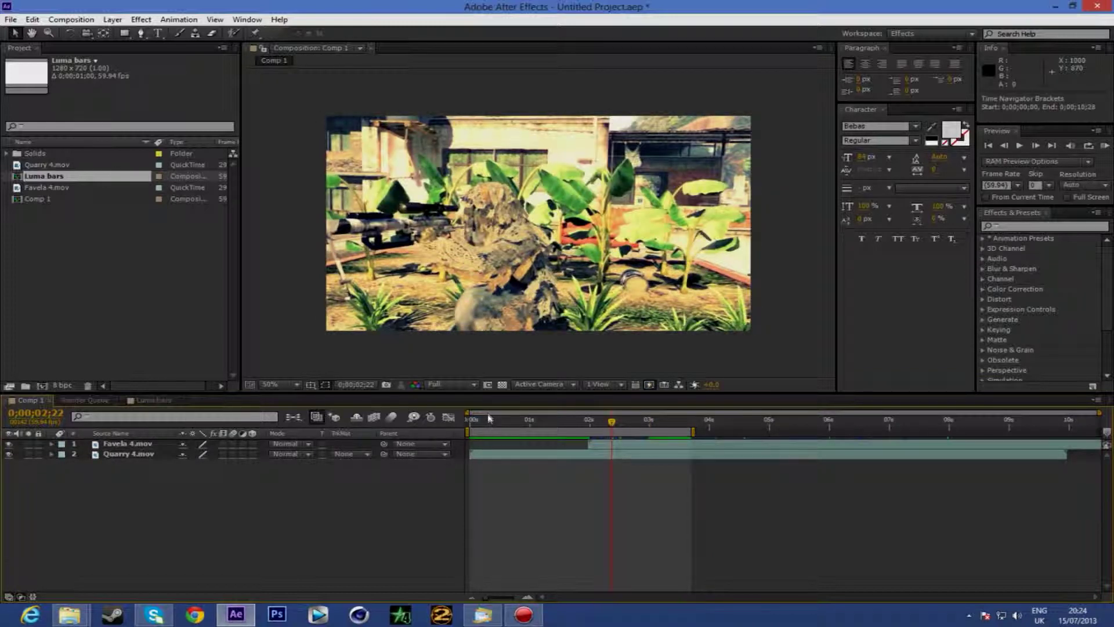
drag(510, 424, 540, 455)
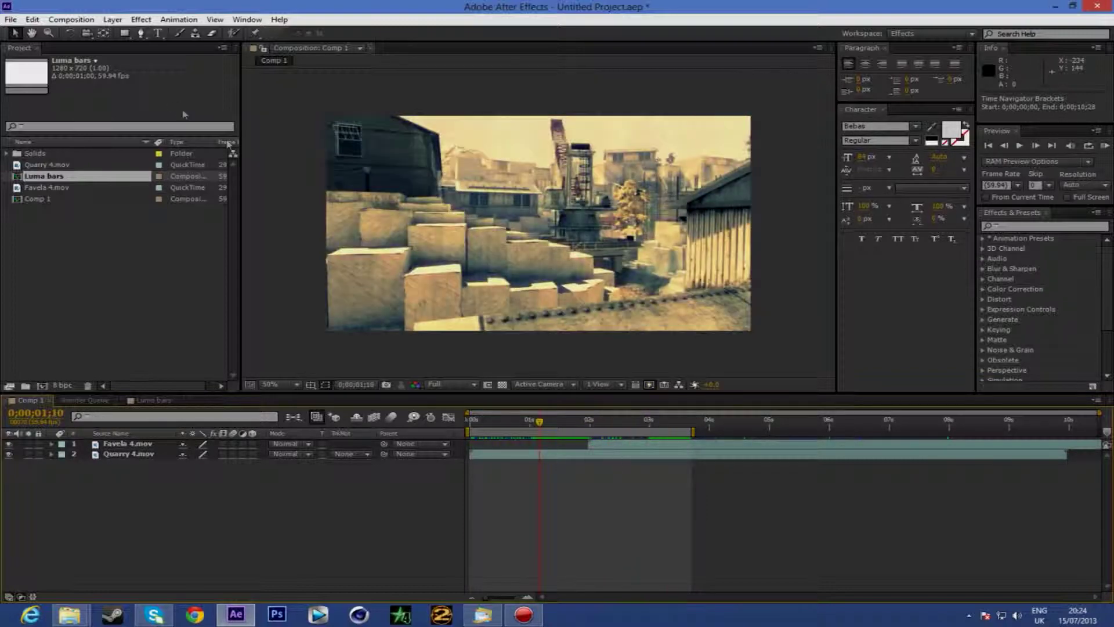
- Create a new 1280×720, 59.94 fps, one-second composition named Comp 2
click(71, 19)
click(102, 34)
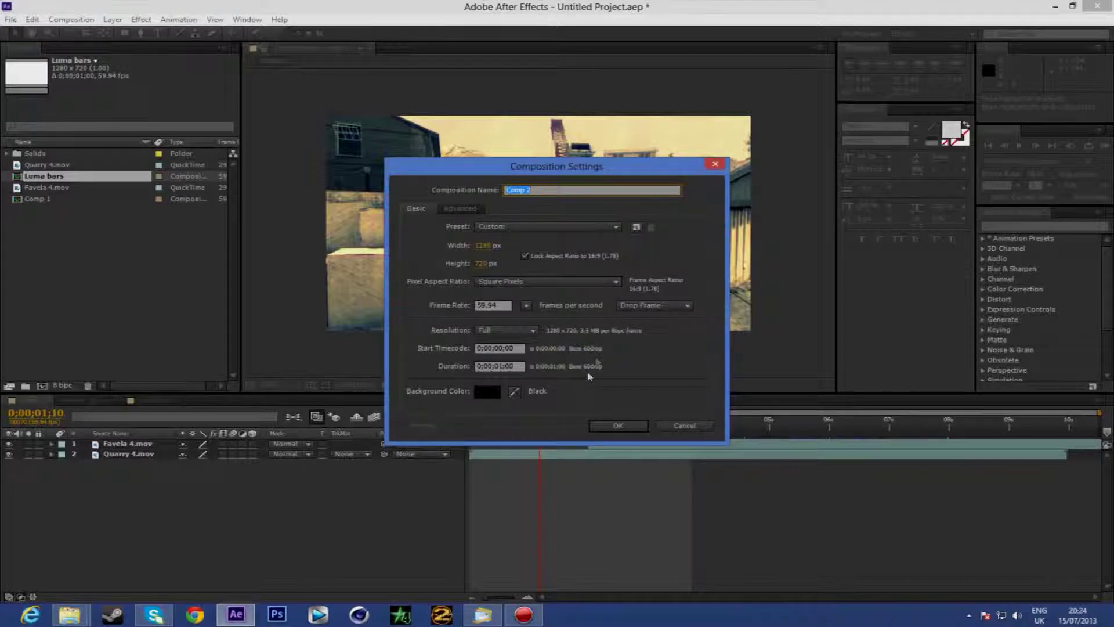
click(617, 431)
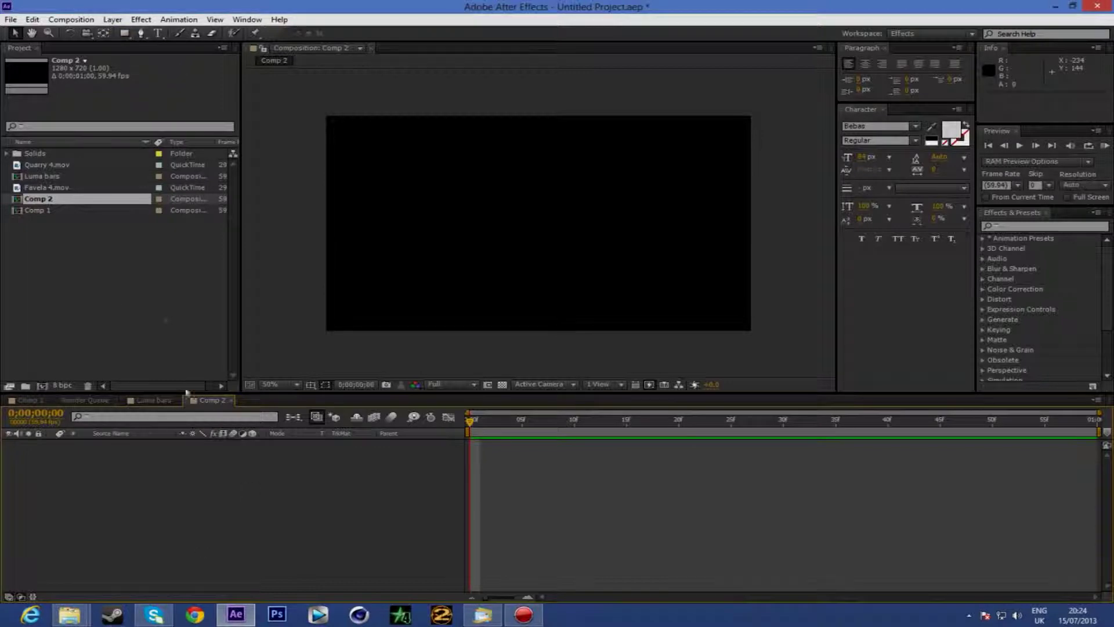
- Add a new solid coloured FFFFFF to Comp 2, creating White Solid 5
click(120, 24)
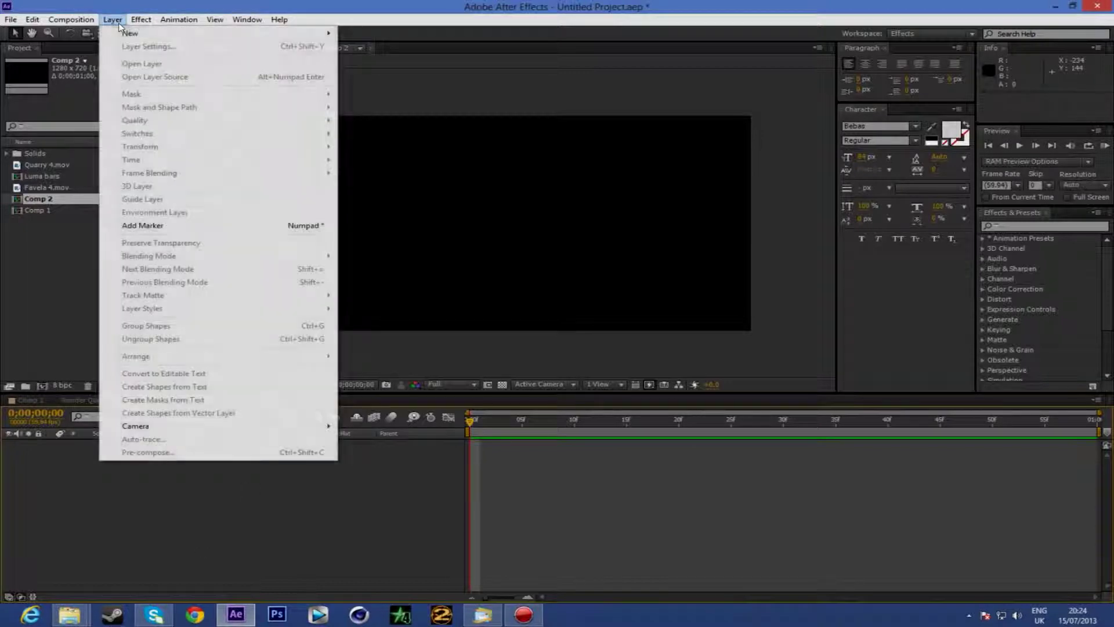
mouse_move(128, 35)
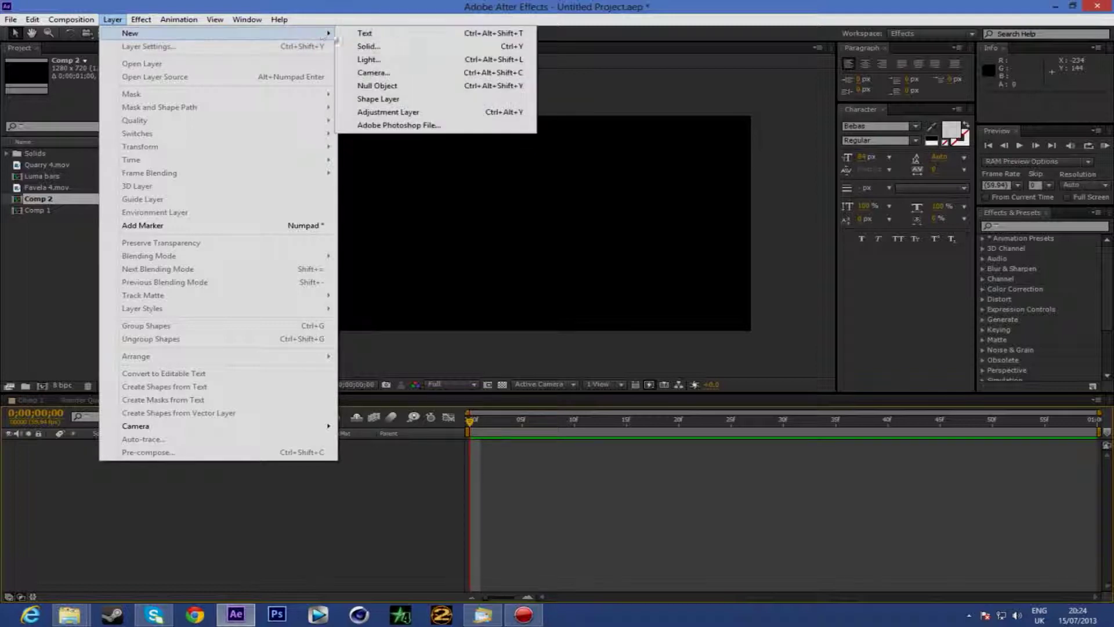
click(400, 47)
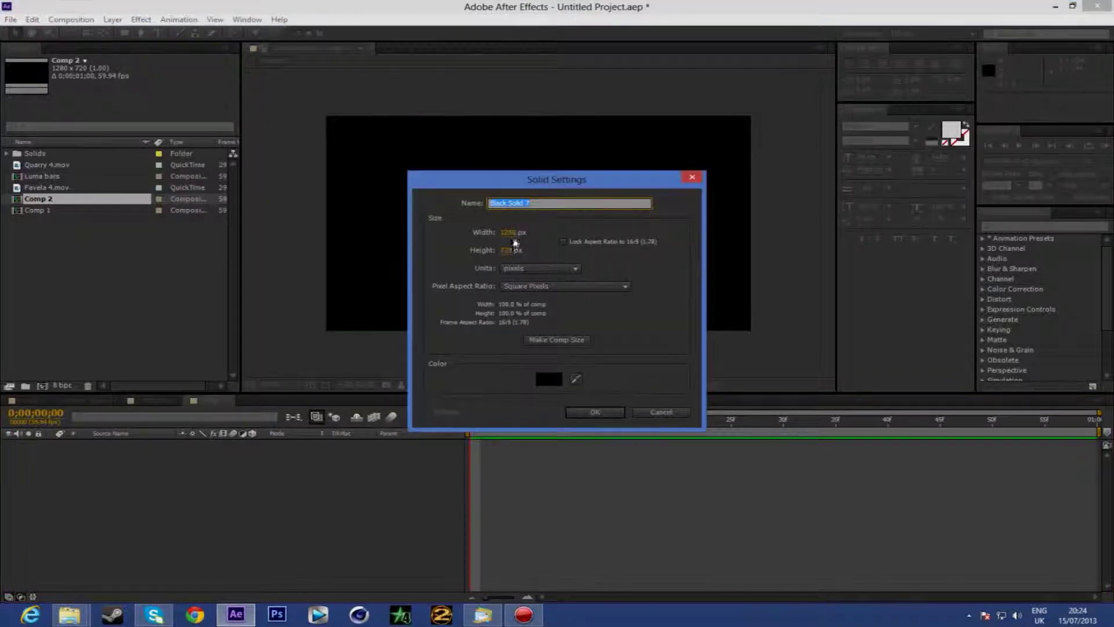
click(507, 250)
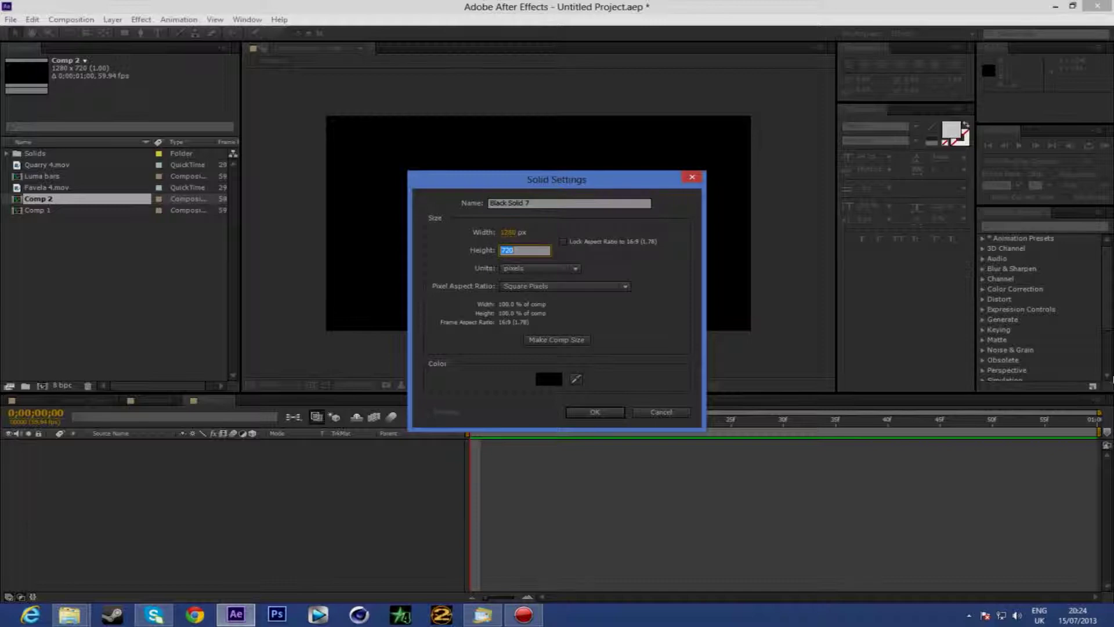
text(300)
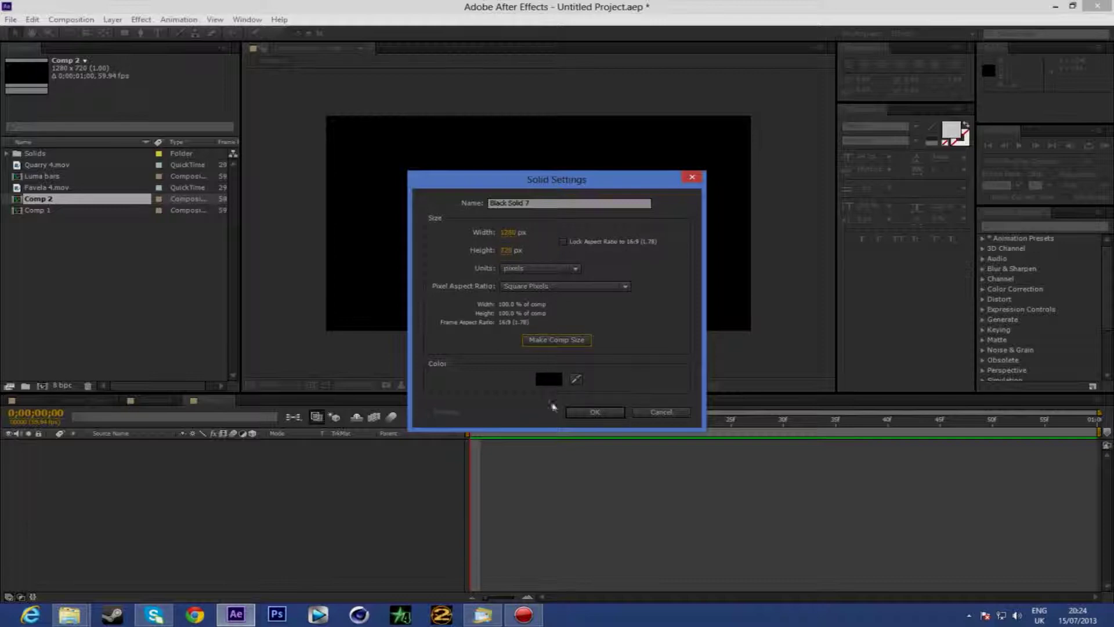
click(548, 379)
text(FFFFFF)
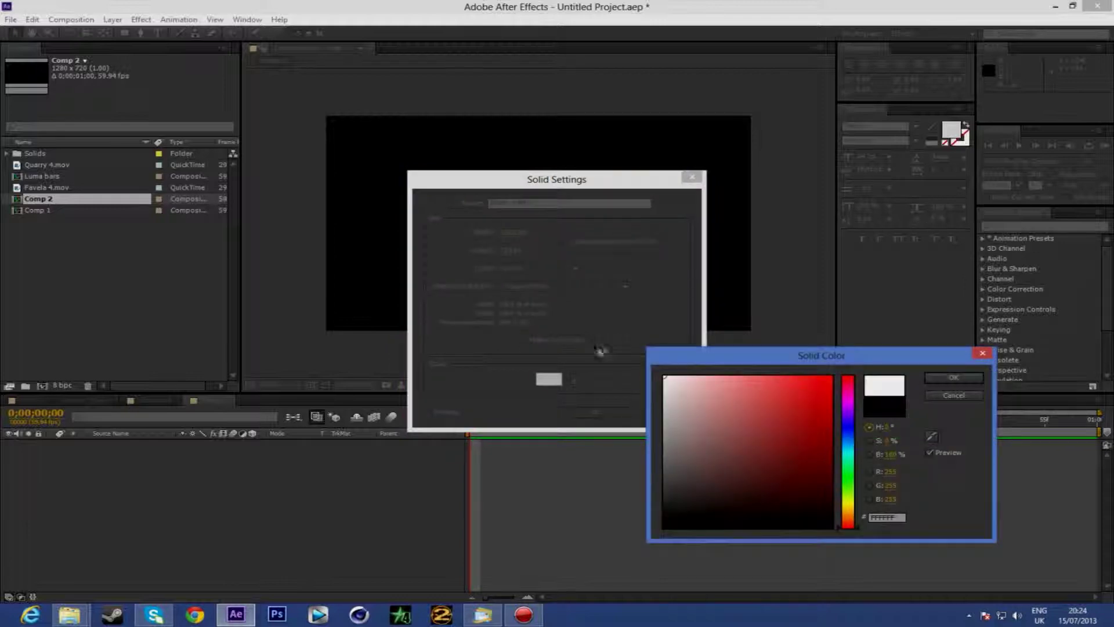
click(967, 380)
click(598, 413)
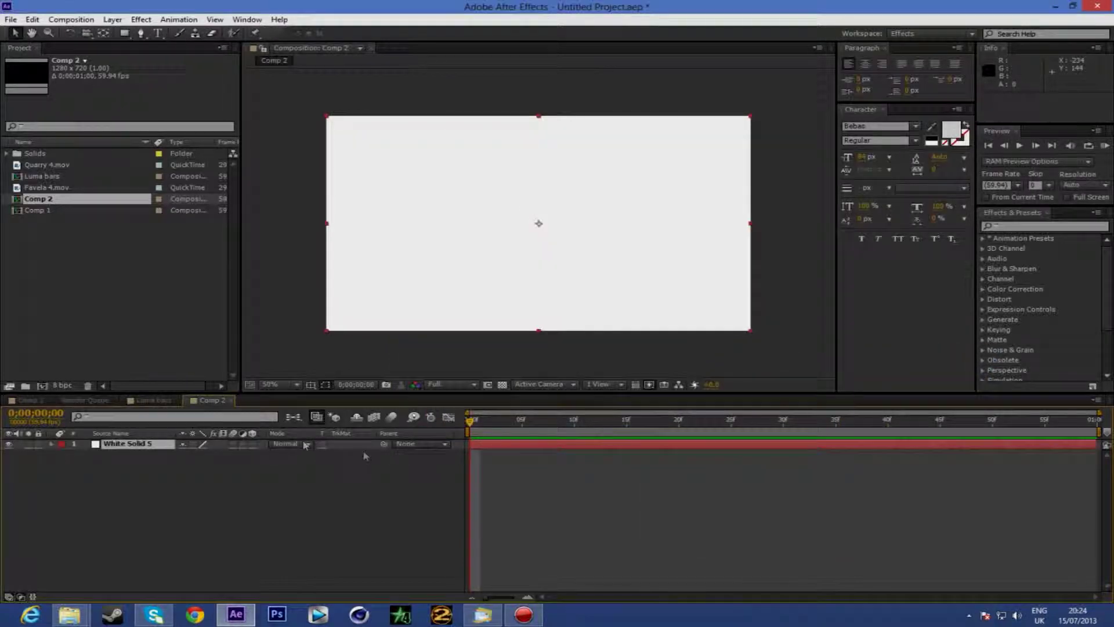
click(112, 19)
- Create a 1280×300 black solid layer in Comp 2
mouse_move(116, 30)
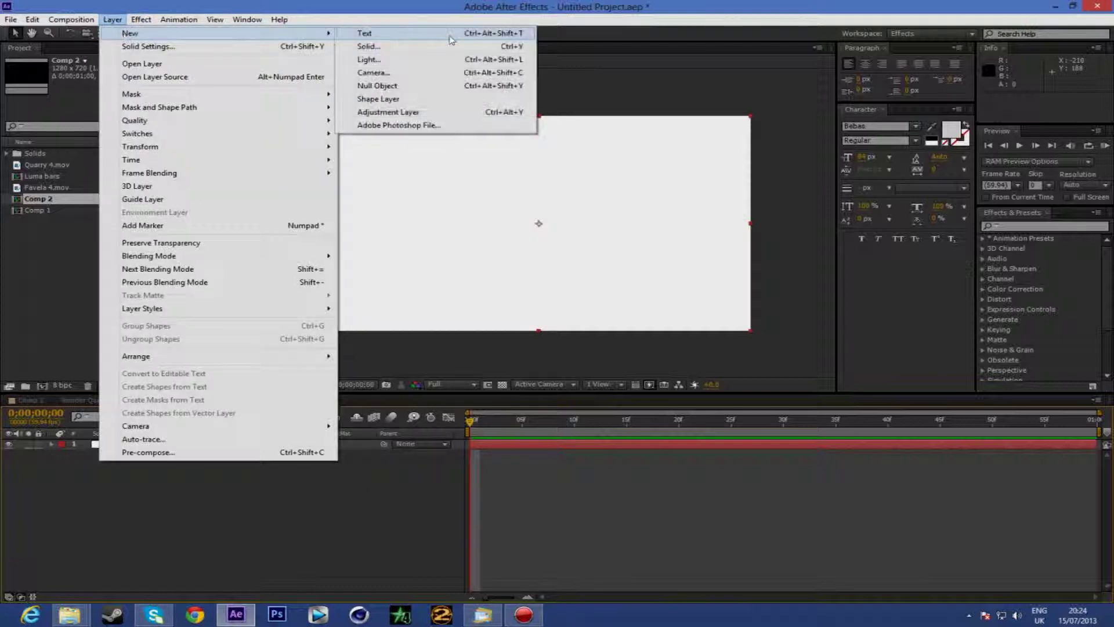
click(448, 42)
click(510, 250)
text(300)
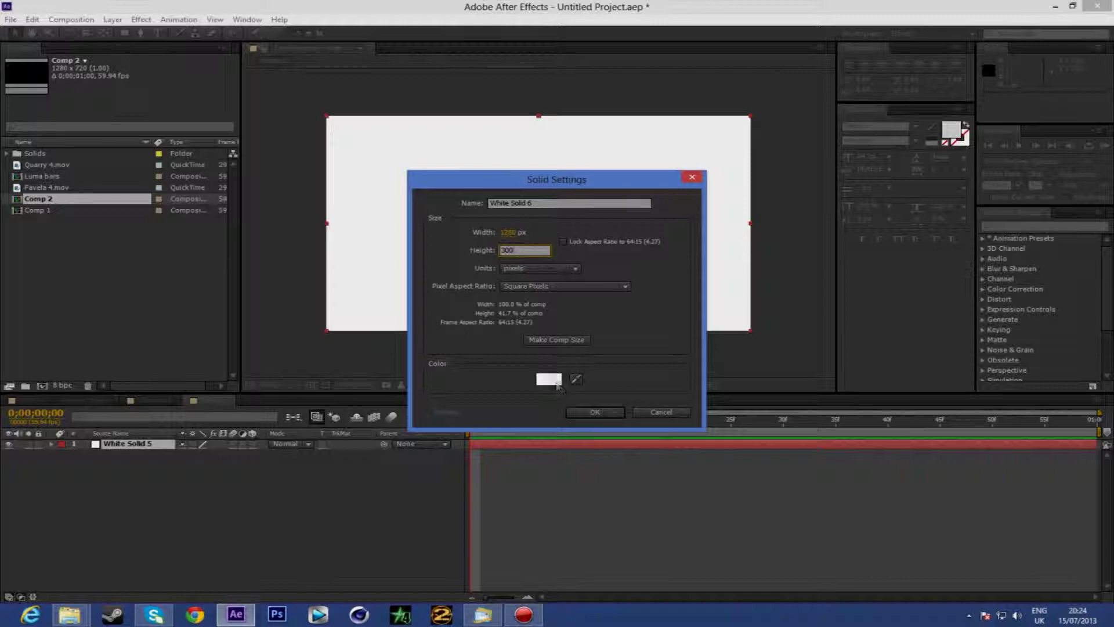
click(549, 380)
click(668, 523)
click(956, 379)
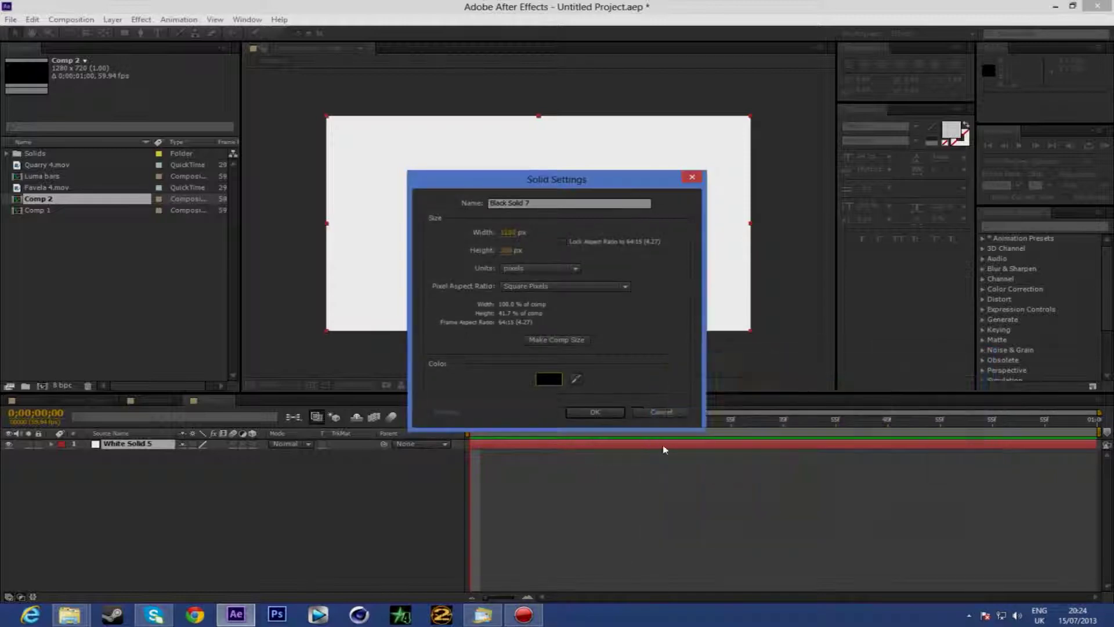
click(610, 413)
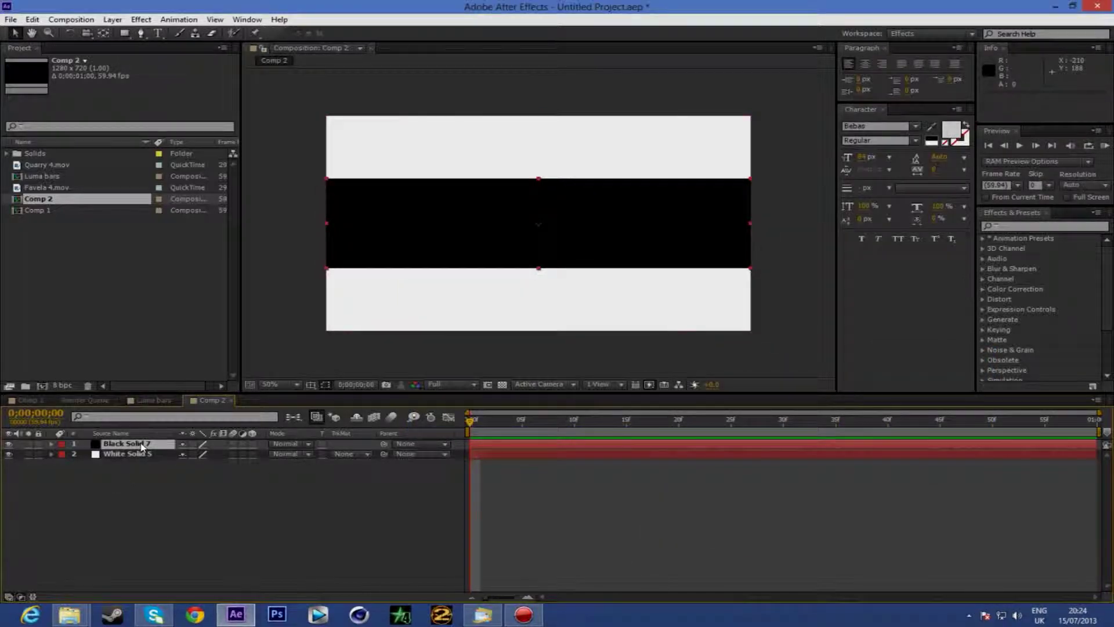
- Keyframe the black bar's Position from above the frame at 0f to below it at 35f
key(p)
drag(215, 455, 44, 440)
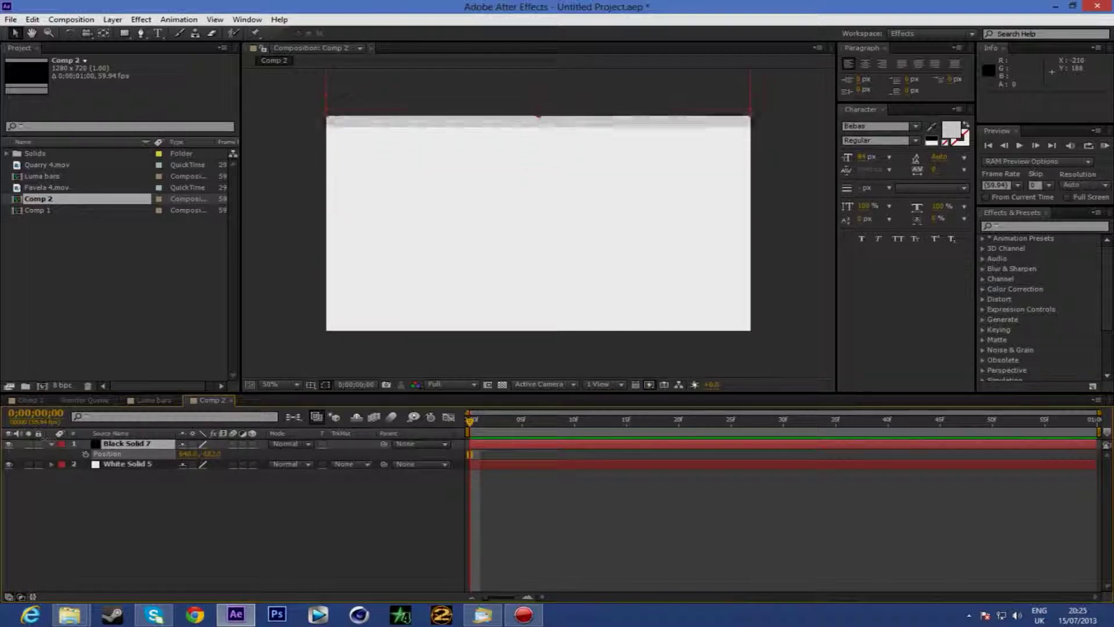
click(85, 454)
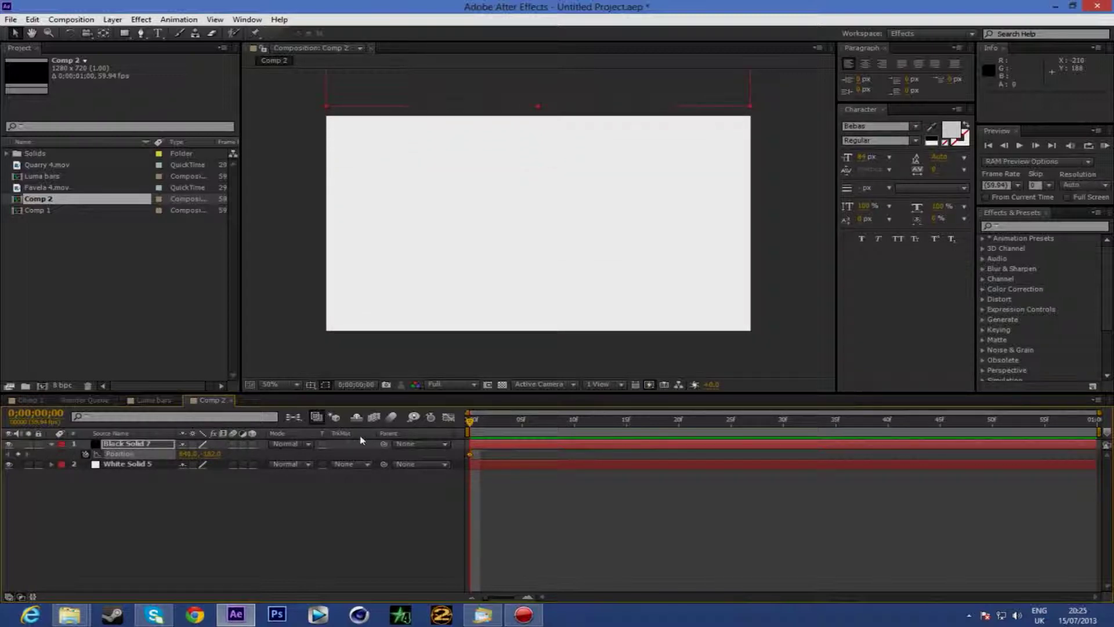
drag(473, 428, 785, 421)
drag(785, 423, 807, 435)
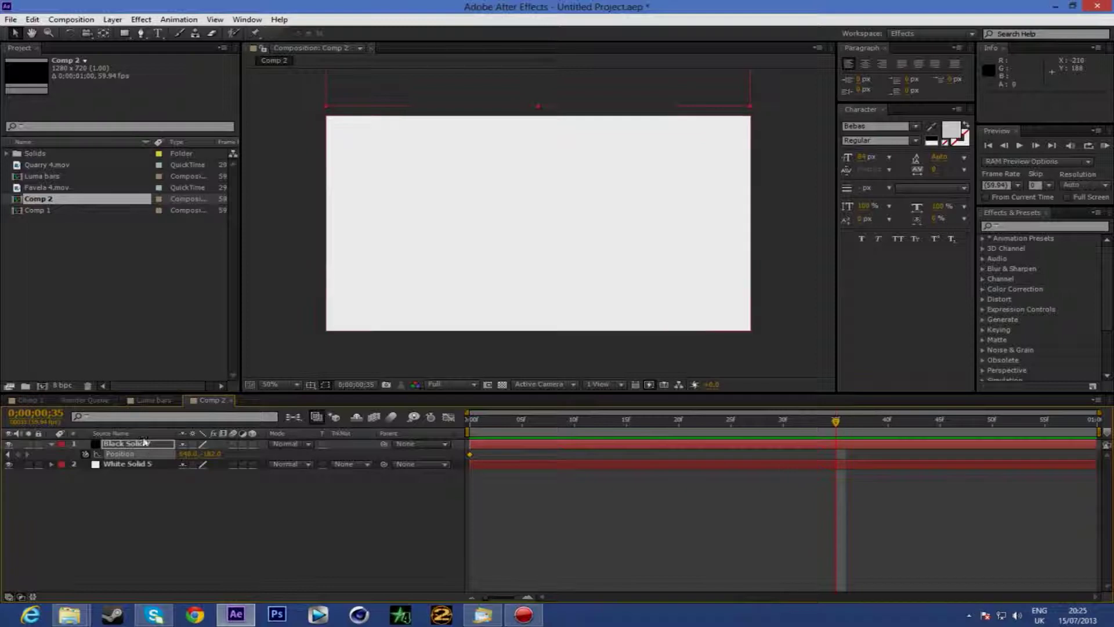
drag(208, 457, 275, 463)
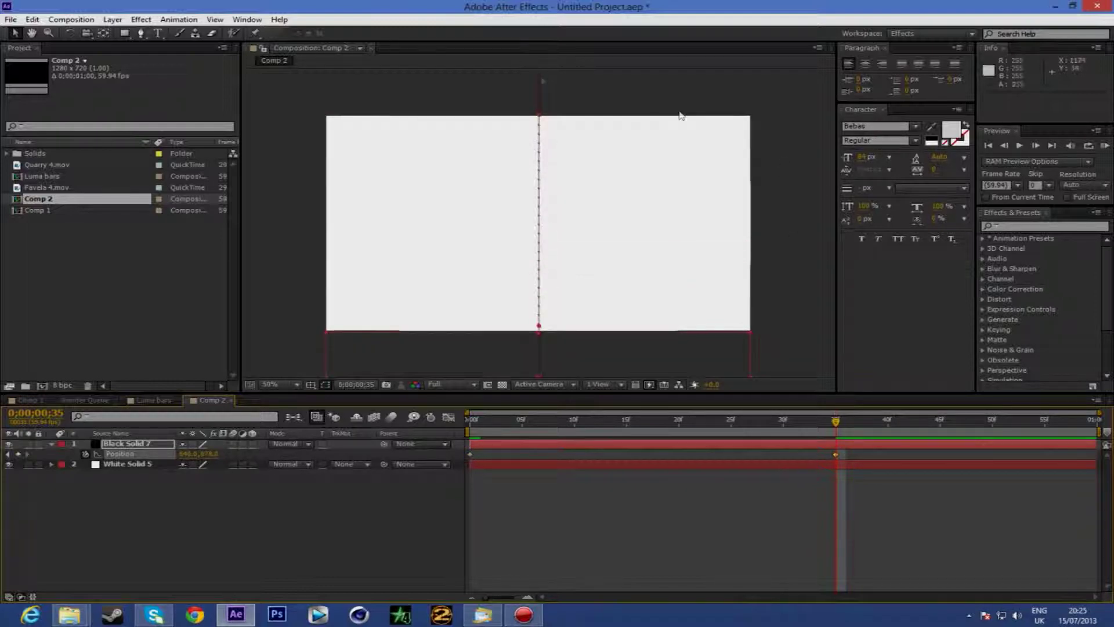
click(112, 19)
- Create a white 1280×400 solid layer in Comp 2
mouse_move(123, 35)
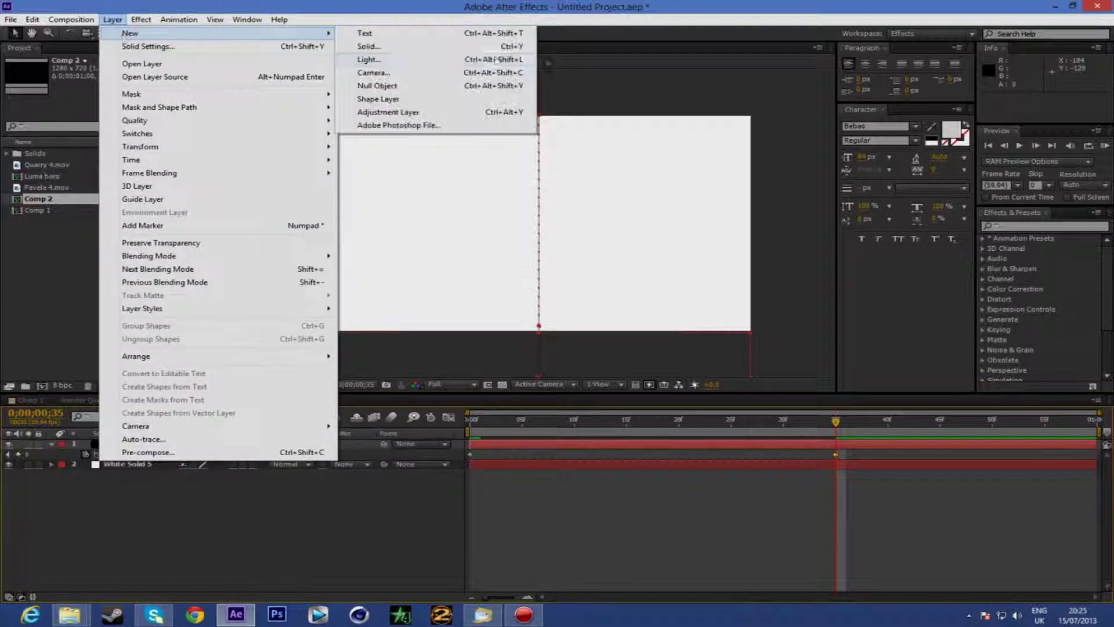
click(372, 45)
click(510, 250)
text(400)
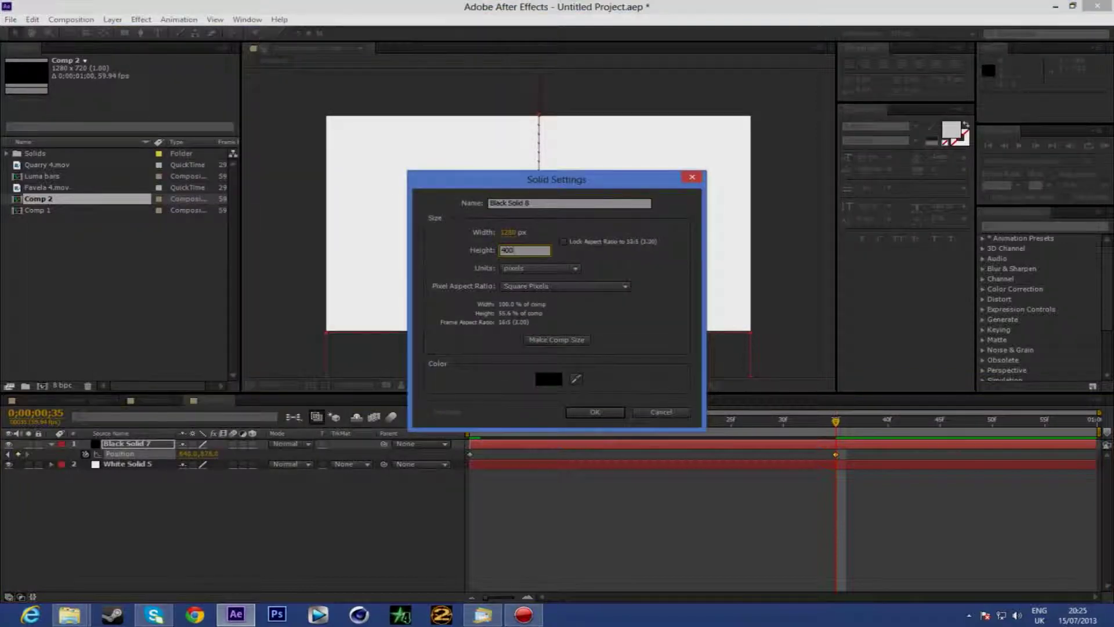
click(548, 379)
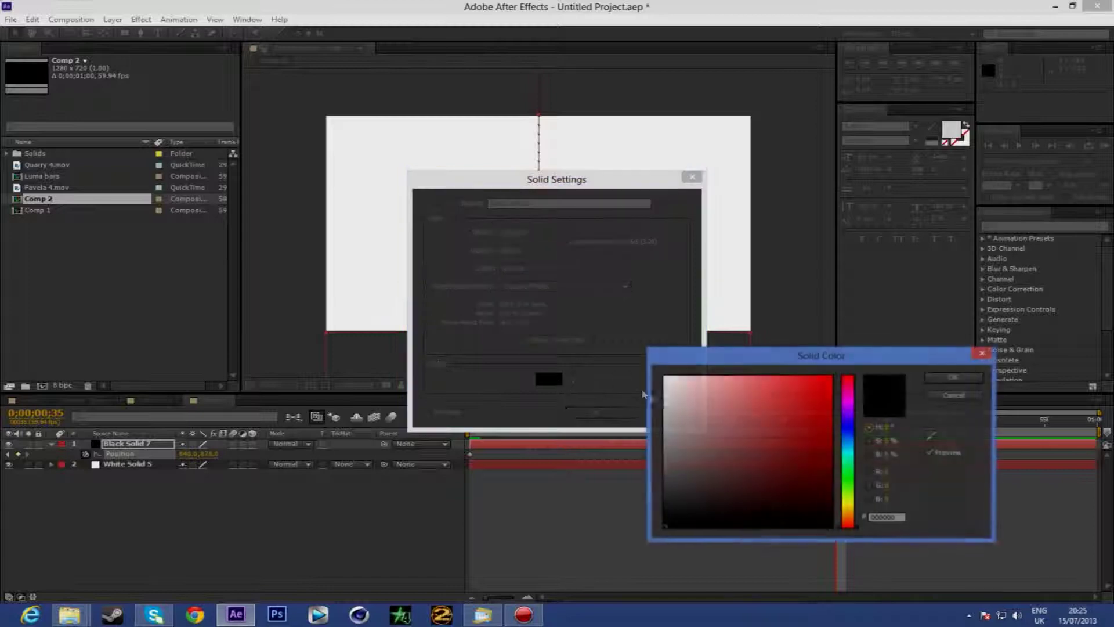
click(931, 377)
click(602, 413)
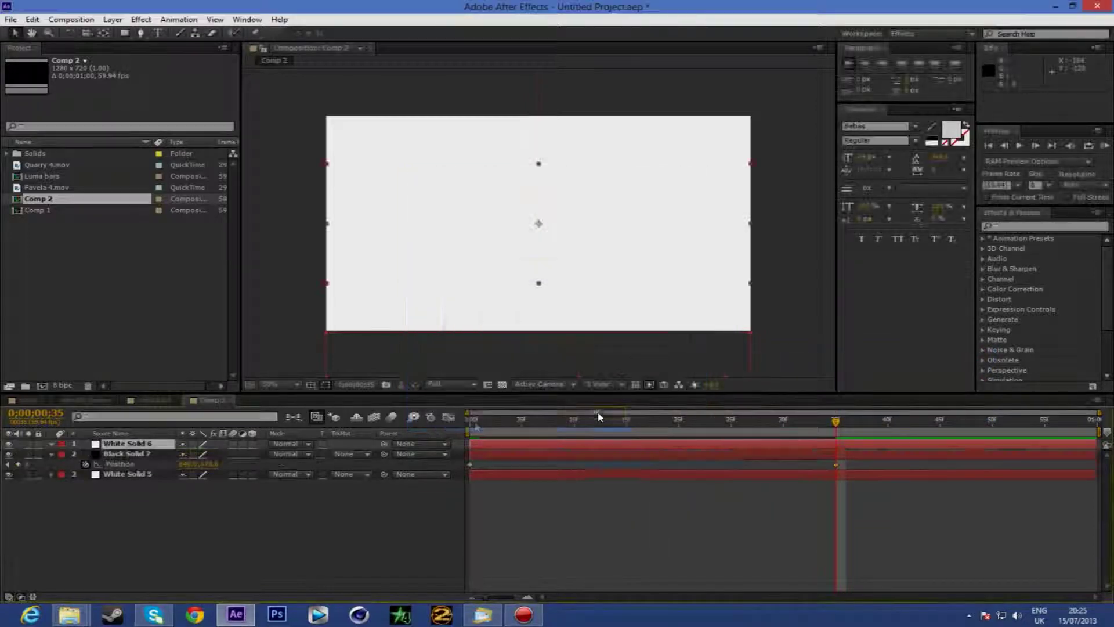
- Keyframe the white solid's Position at 10f, then move it above the comp near 45f
key(p)
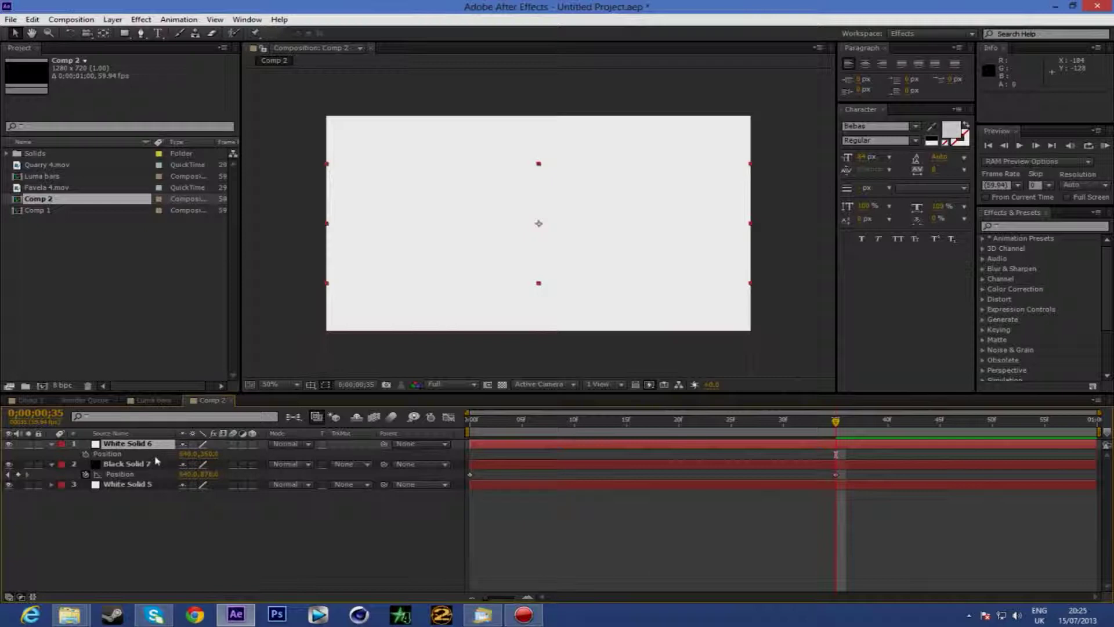
click(575, 422)
drag(207, 454, 427, 454)
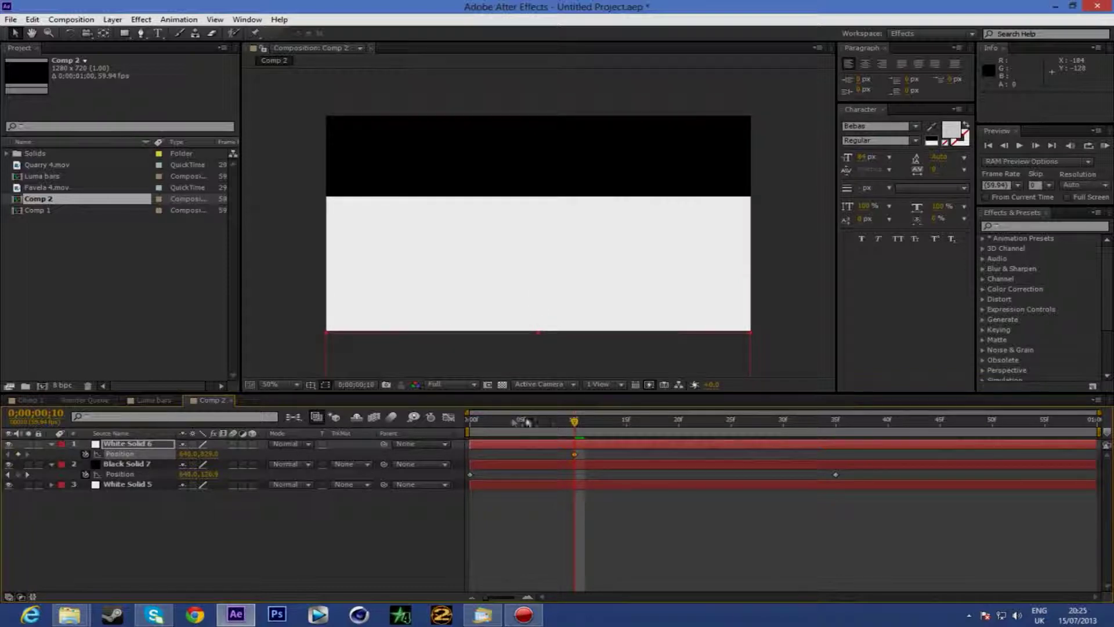
drag(576, 423, 940, 428)
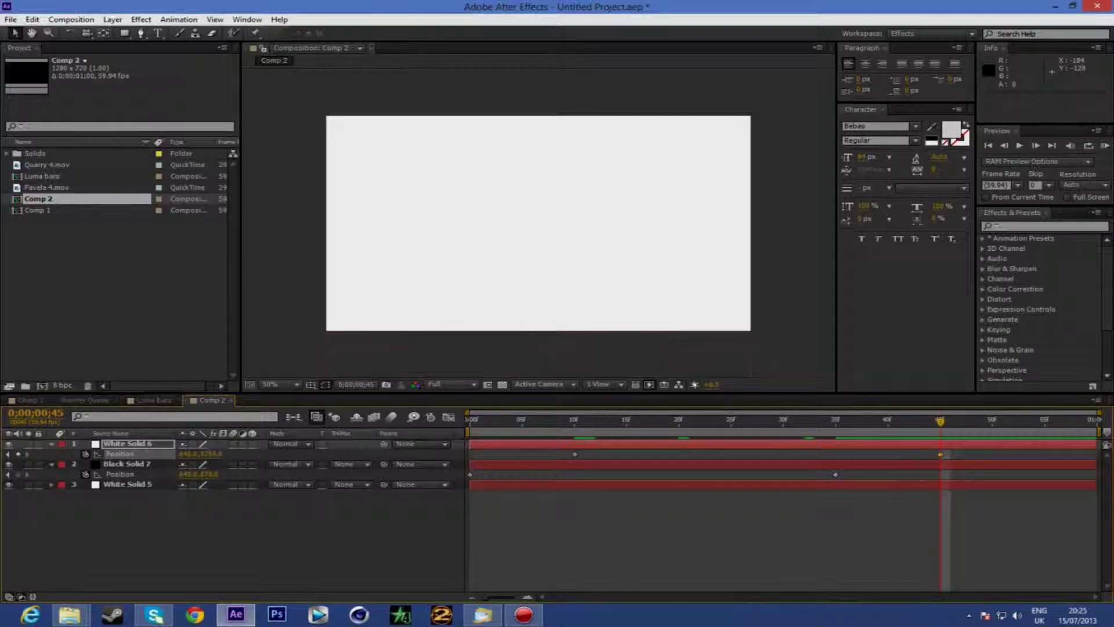
drag(208, 454, 157, 454)
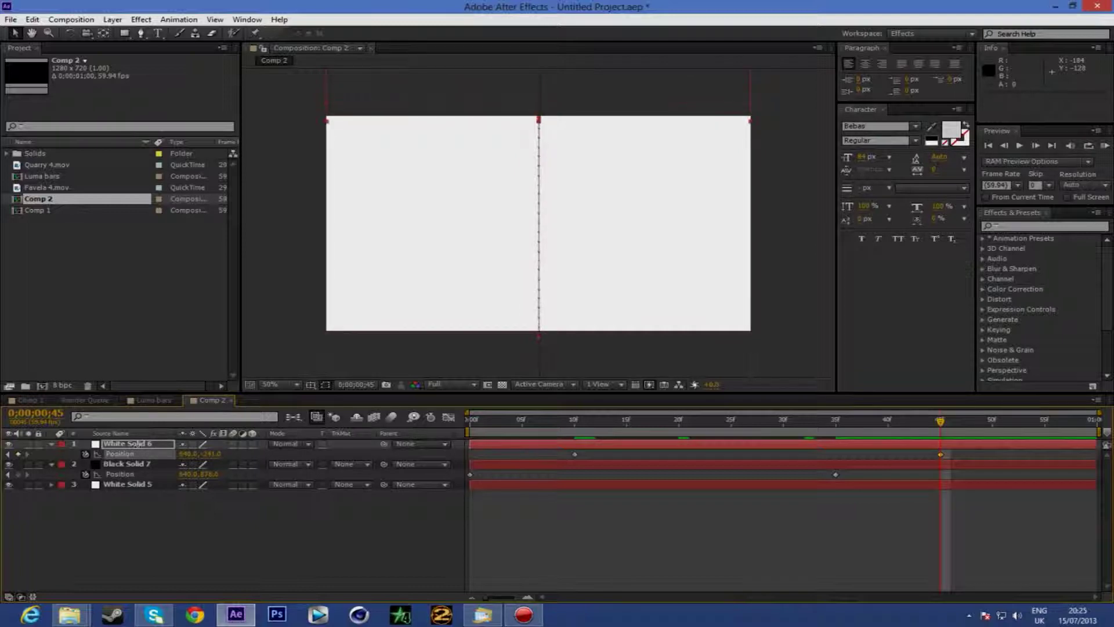
key(shift+Up)
- Create a black solid 200 px tall in Comp 2
click(113, 19)
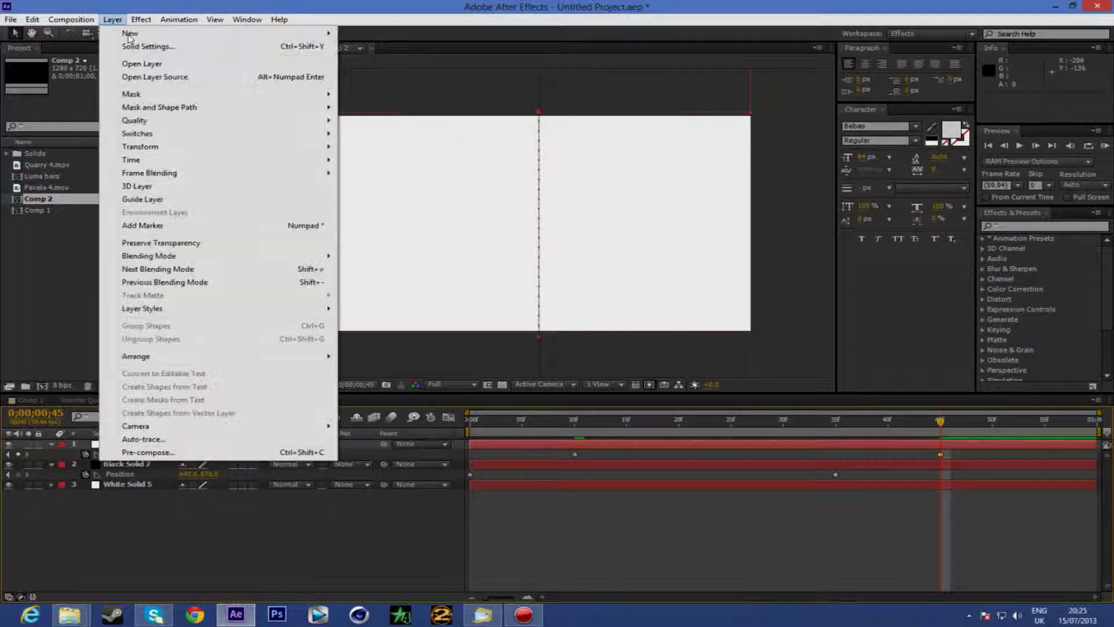
mouse_move(244, 30)
click(404, 44)
click(515, 248)
text(200)
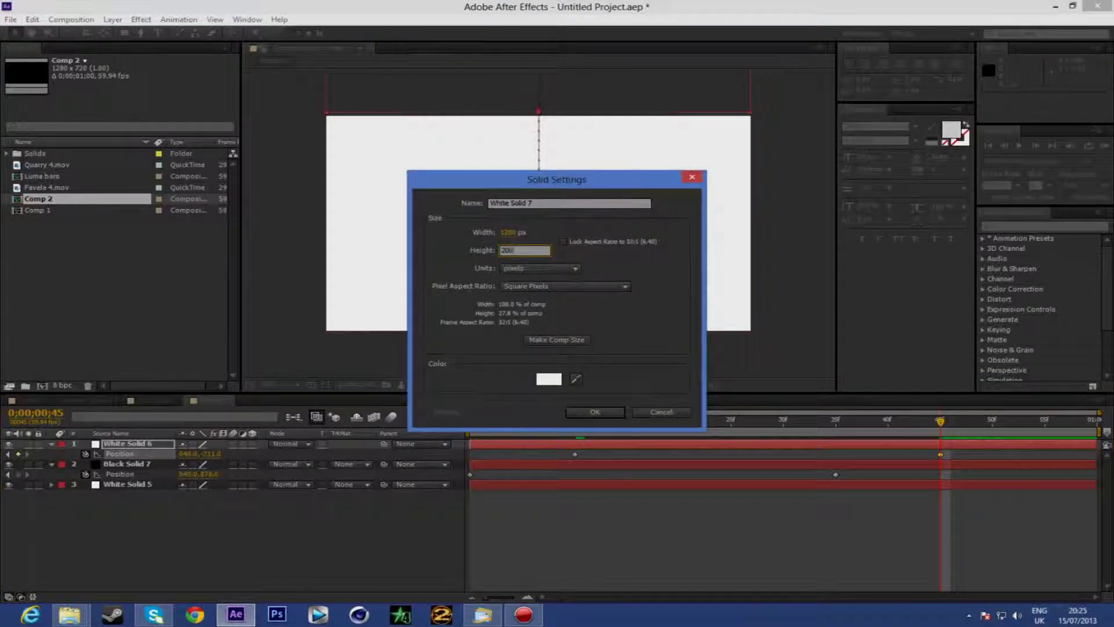
click(548, 378)
drag(665, 439, 560, 538)
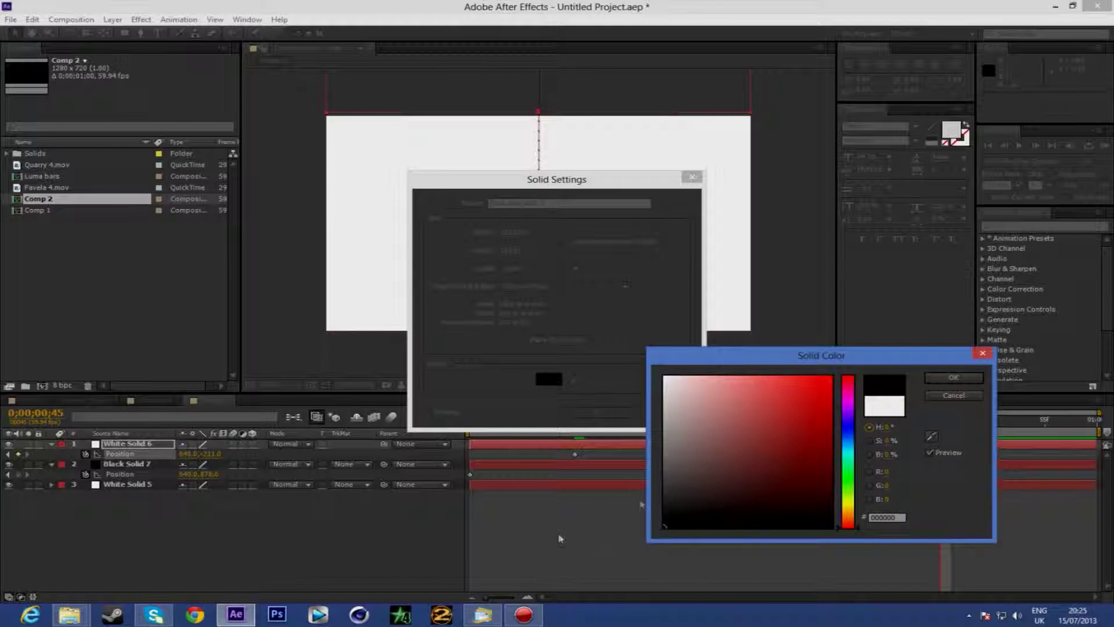
click(947, 384)
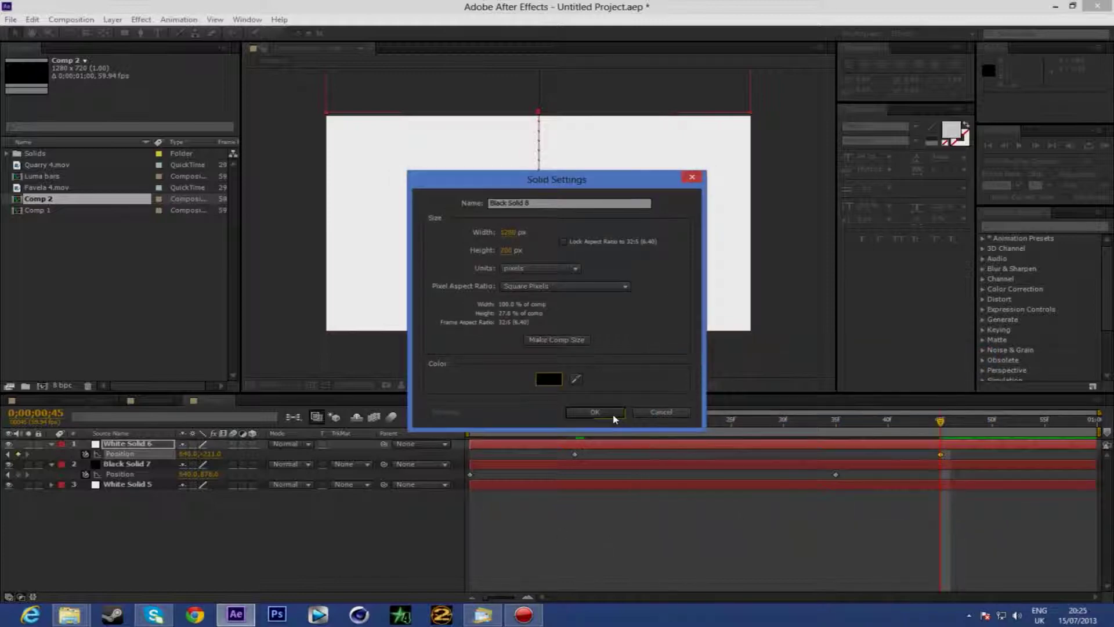
click(603, 413)
- Keyframe the black bar's Position at 15f, then push it off the top at 44f
key(p)
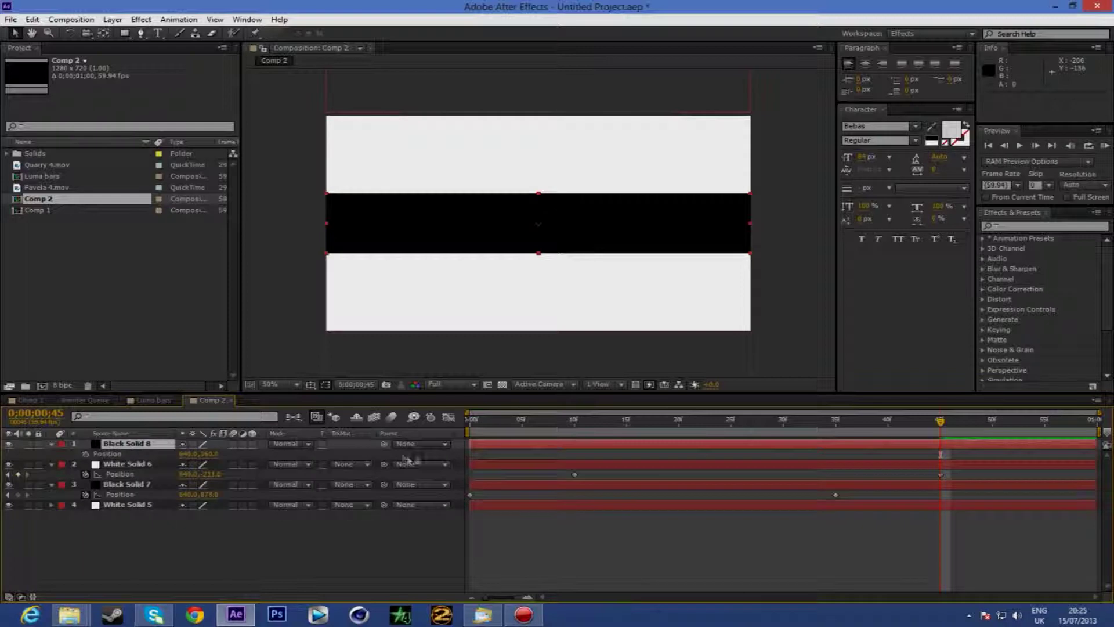
click(628, 422)
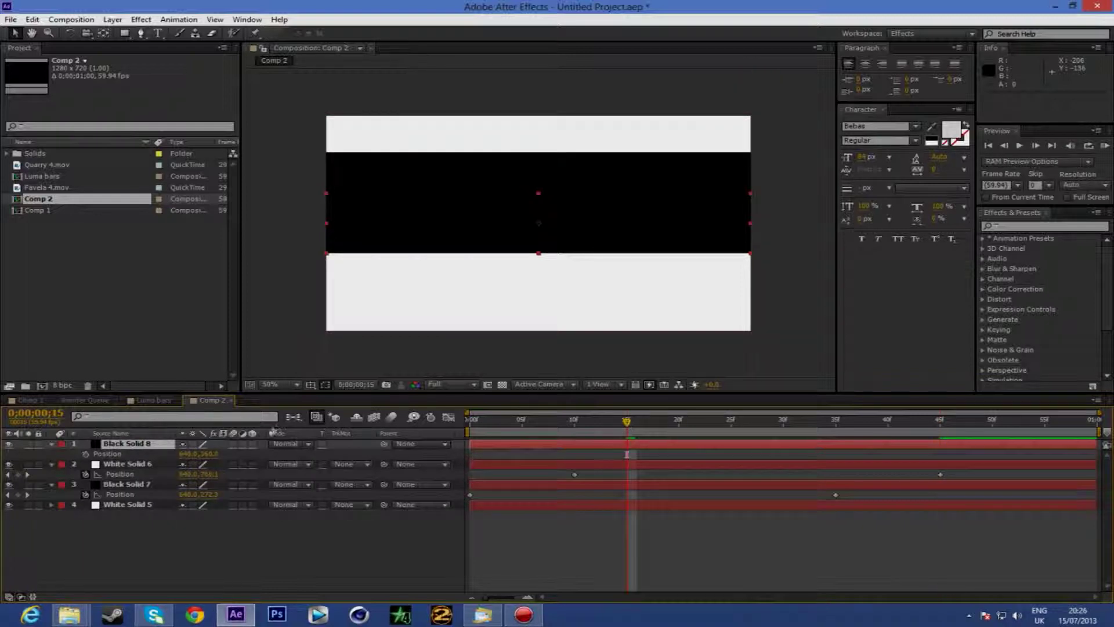
drag(209, 453, 359, 454)
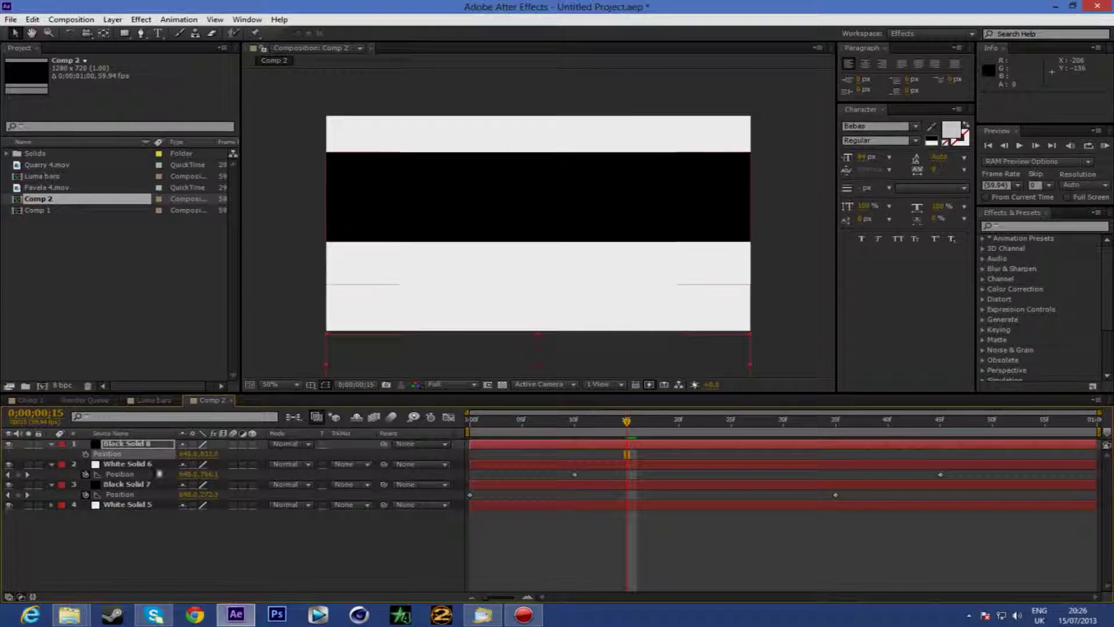
click(85, 454)
drag(627, 424, 930, 423)
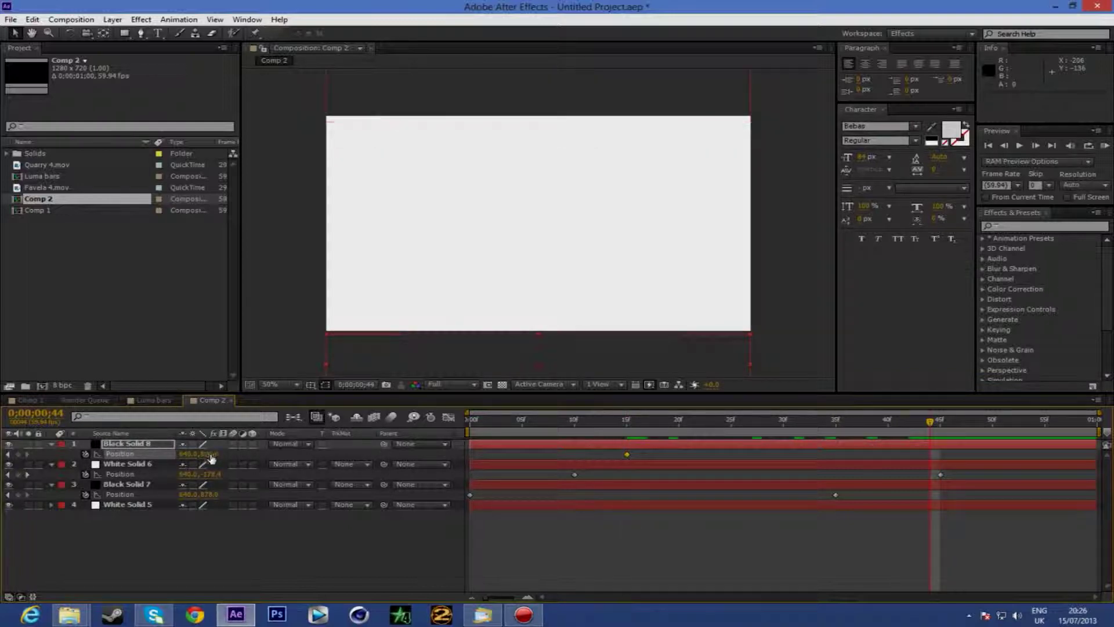
drag(210, 454, 161, 449)
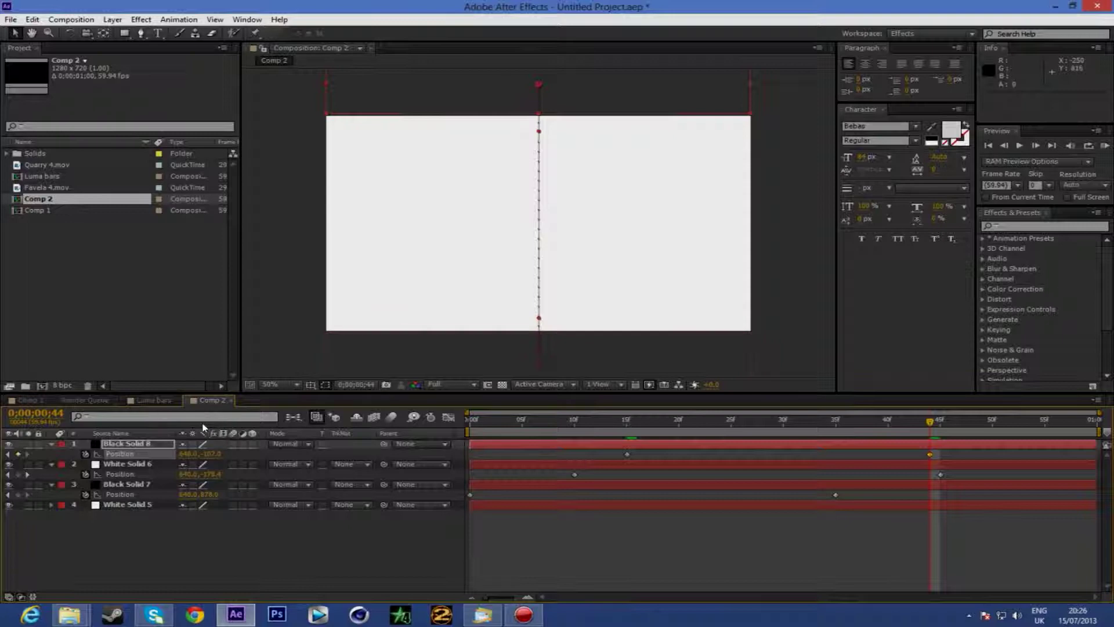
- Create a full comp-size black solid, Black Solid 9
click(113, 19)
mouse_move(175, 33)
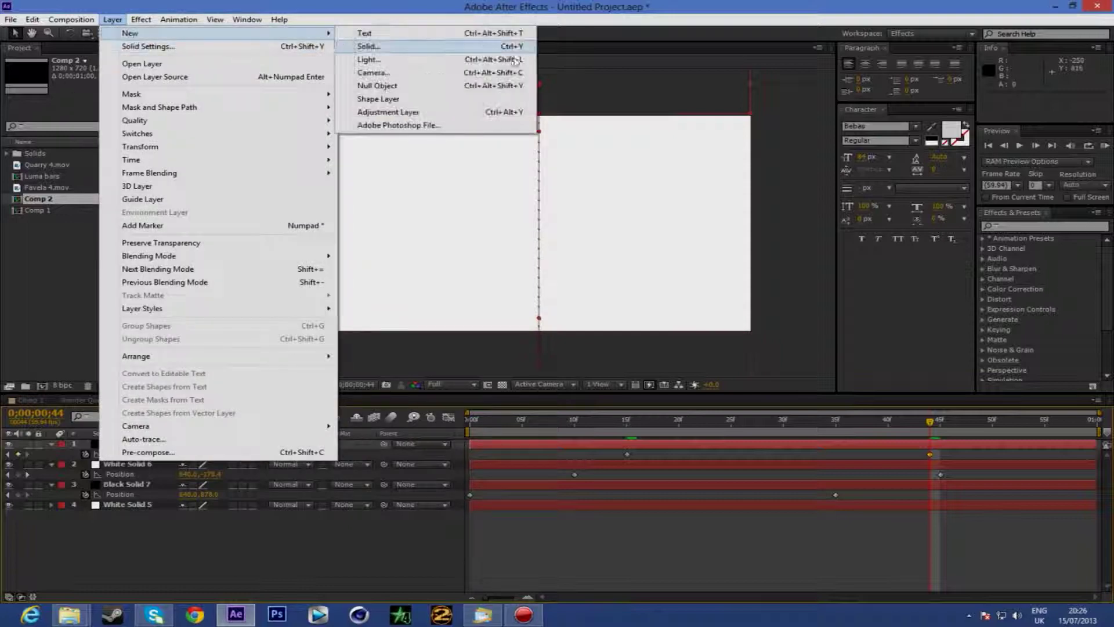
click(494, 47)
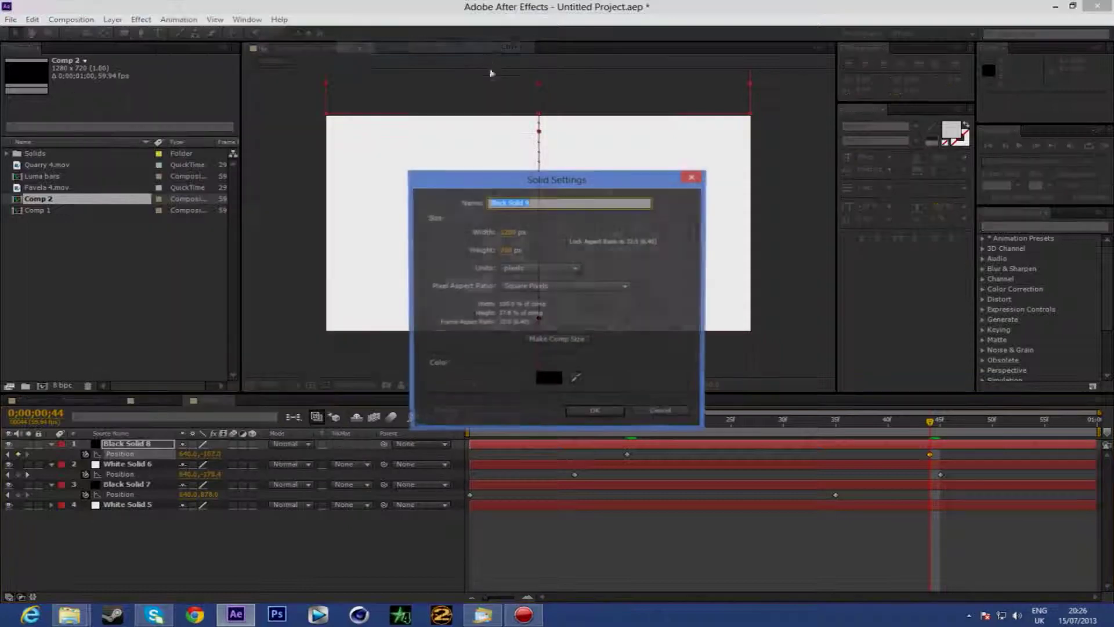
click(507, 249)
click(550, 340)
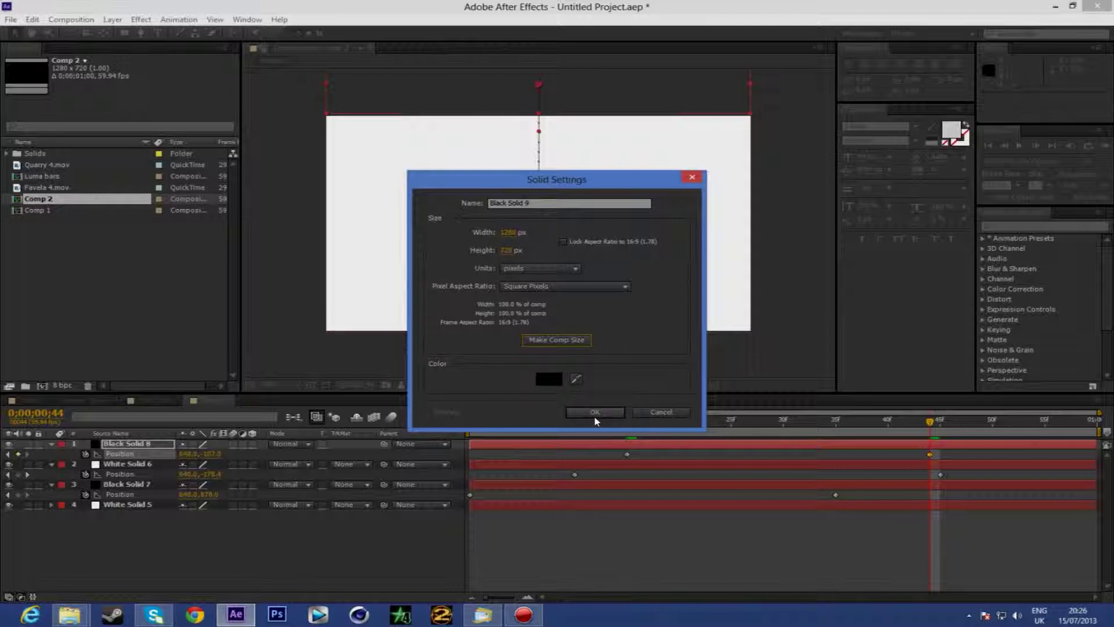
click(613, 412)
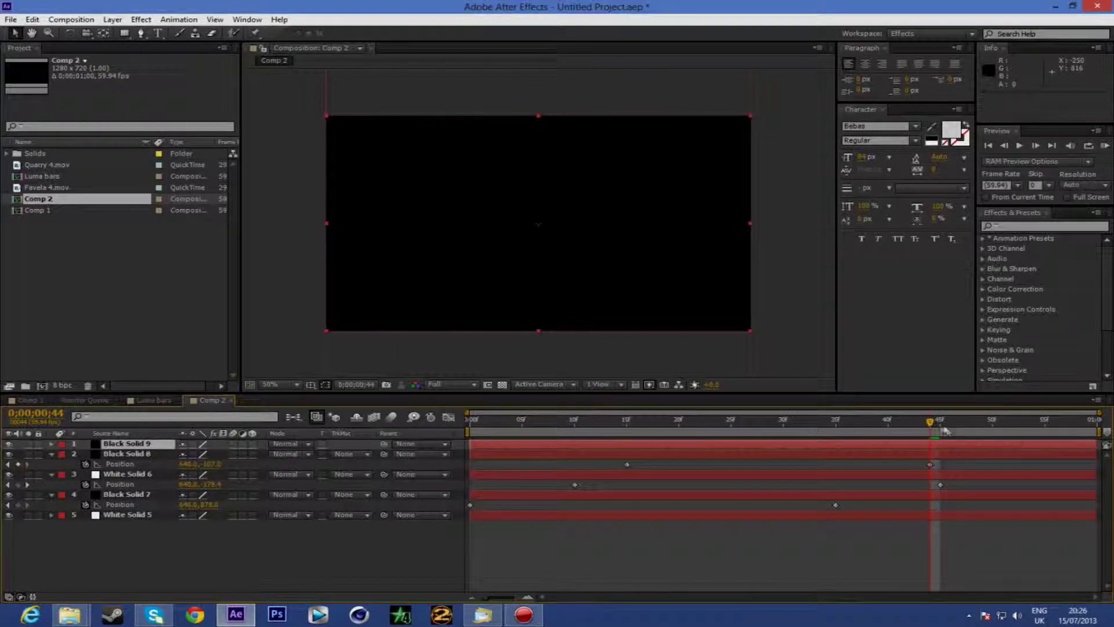
- Keyframe Black Solid 9's Position at frame 19 and the last frame, then shift the first keyframe to 25
key(alt+shift+p)
drag(916, 423, 669, 421)
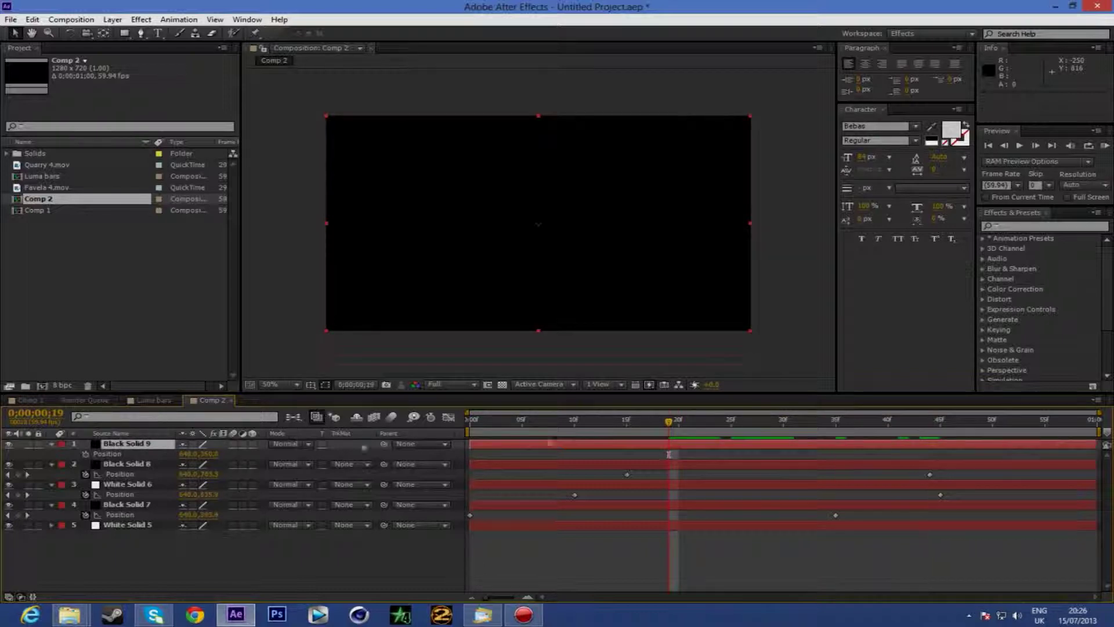
click(86, 455)
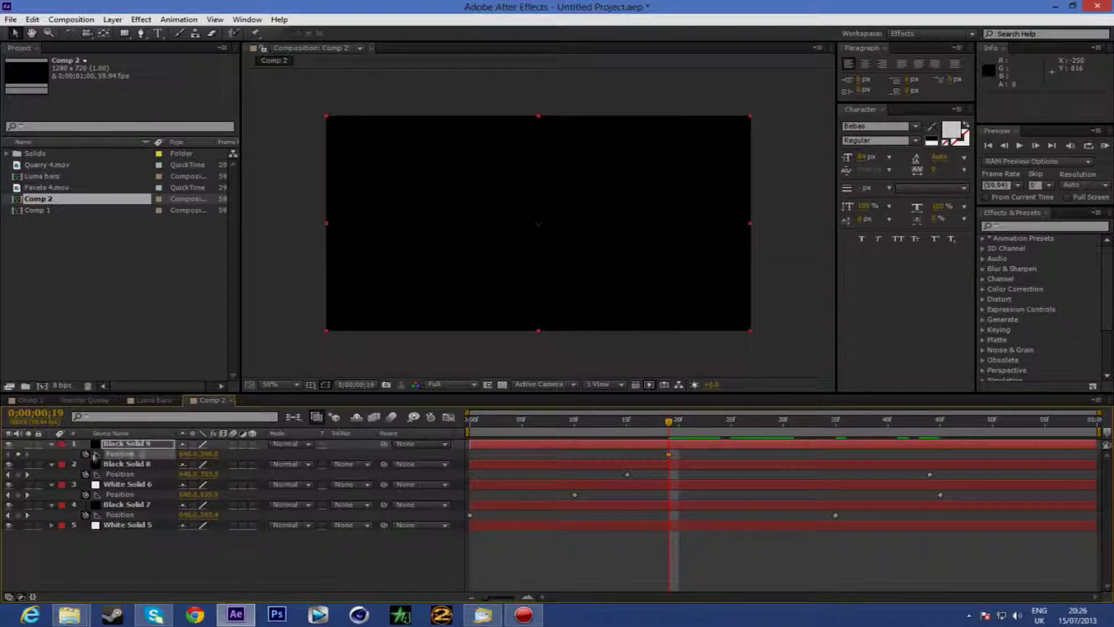
drag(669, 423, 1110, 424)
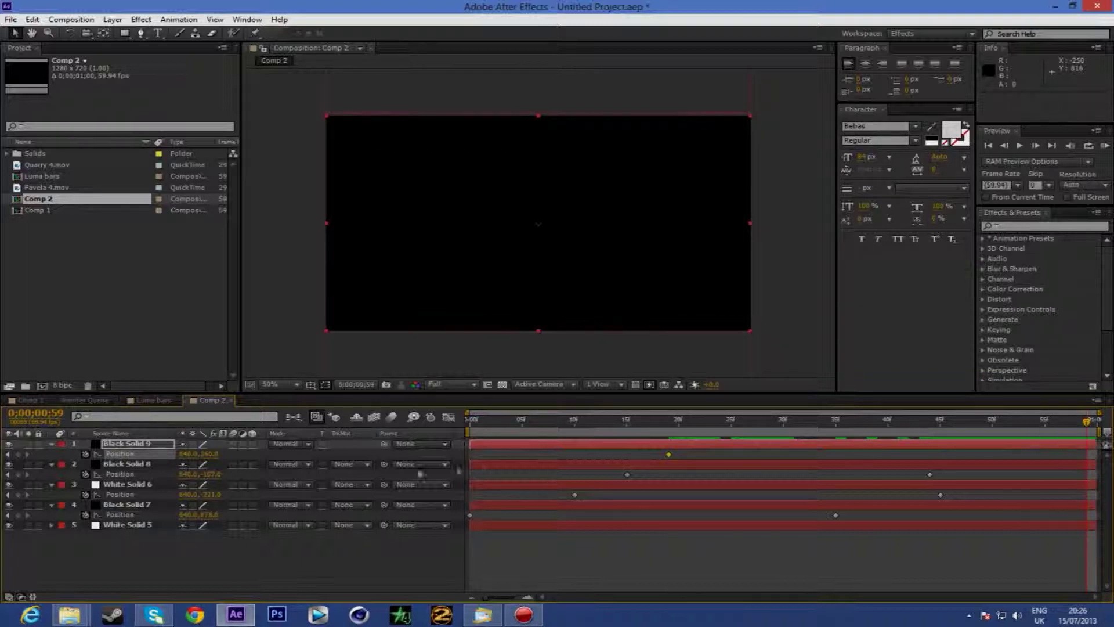
click(211, 454)
drag(1085, 427, 730, 422)
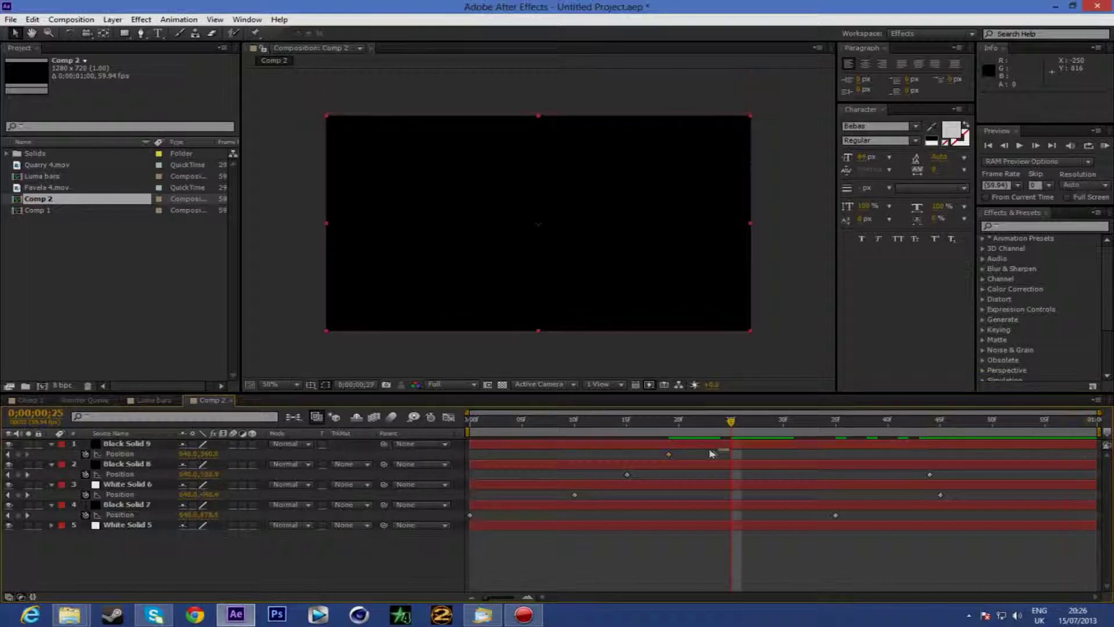
click(680, 456)
click(670, 454)
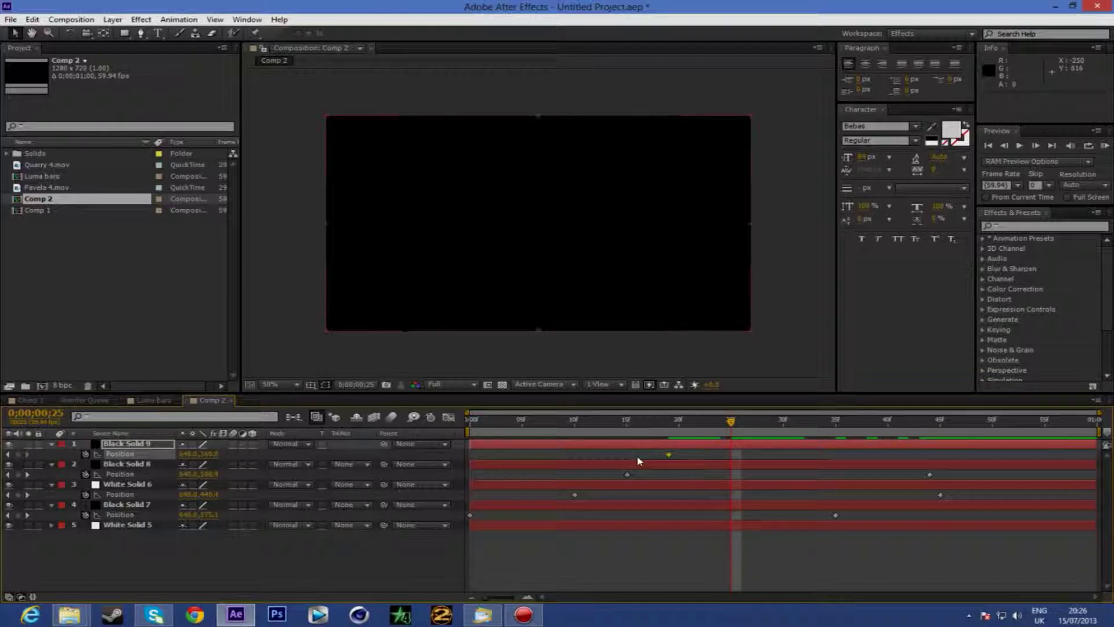
drag(648, 455, 709, 431)
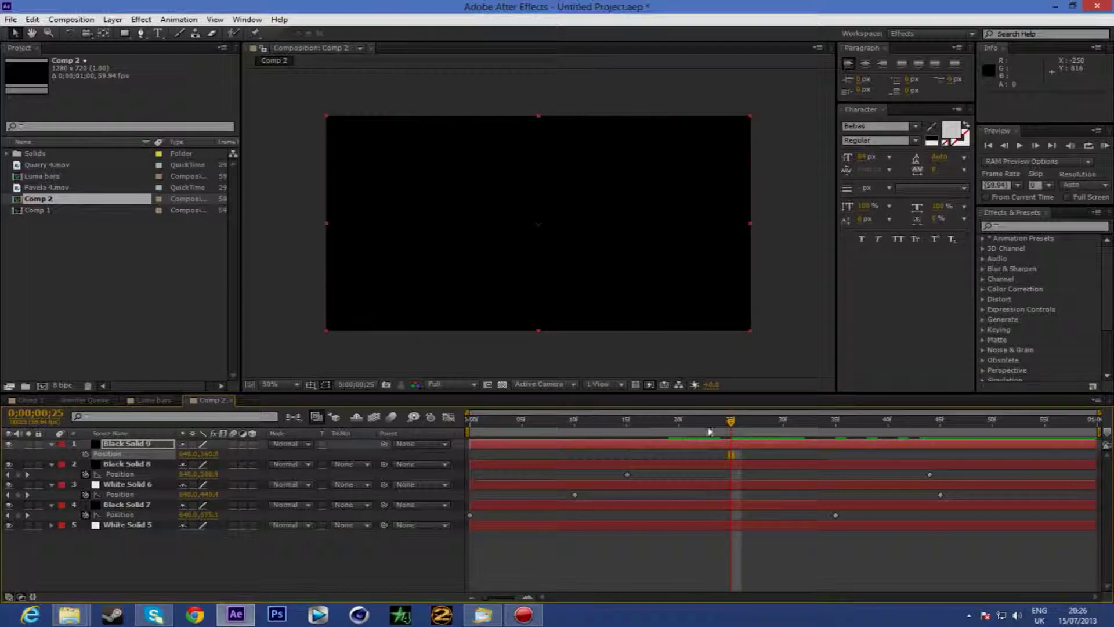
- At 18f, lower Black Solid 9 below the frame, keyframe it, and set it to fill the frame at the end
click(657, 431)
drag(207, 454, 432, 446)
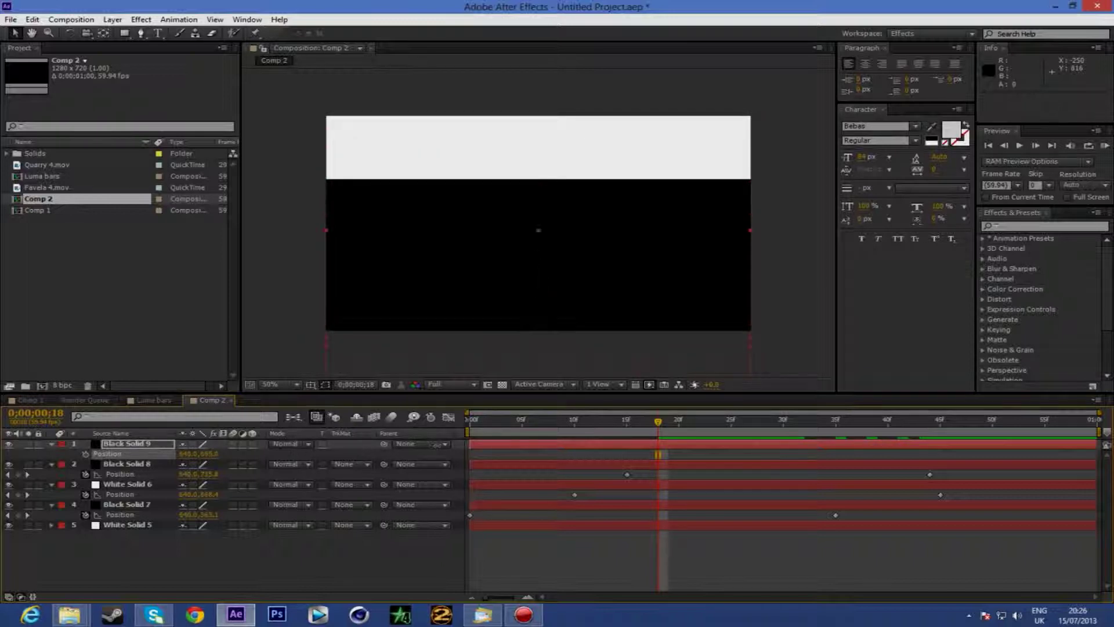
key(shift+Down)
key(shift+Down)
key(shift+Down)
key(shift+Down)
key(shift+Down)
key(shift+Down)
key(shift+Down)
key(shift+Down)
key(shift+Down)
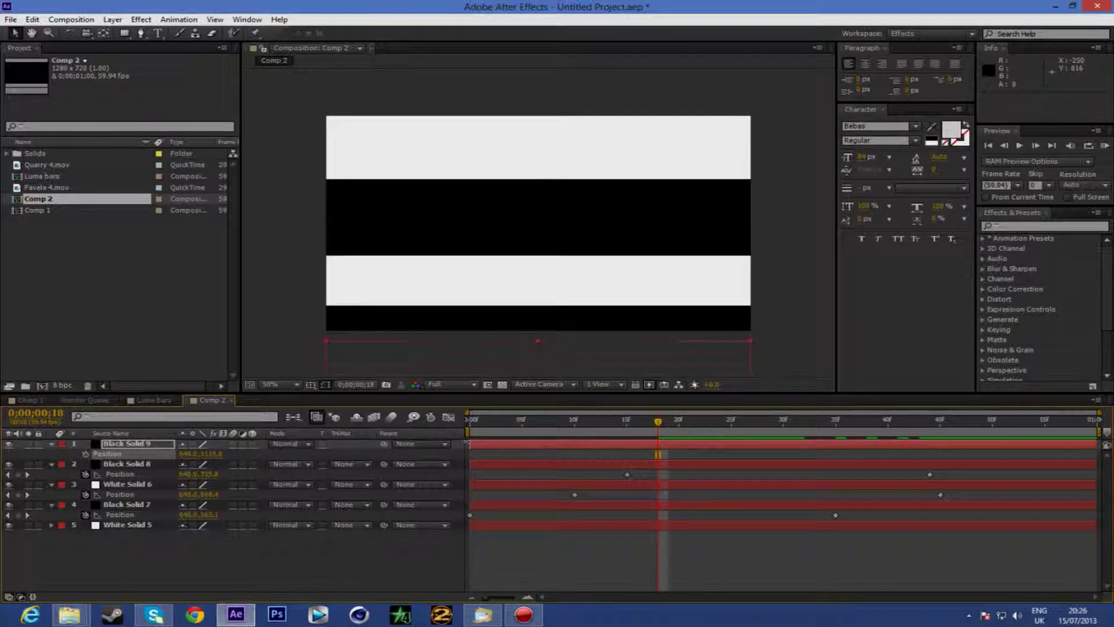
click(84, 456)
key(space)
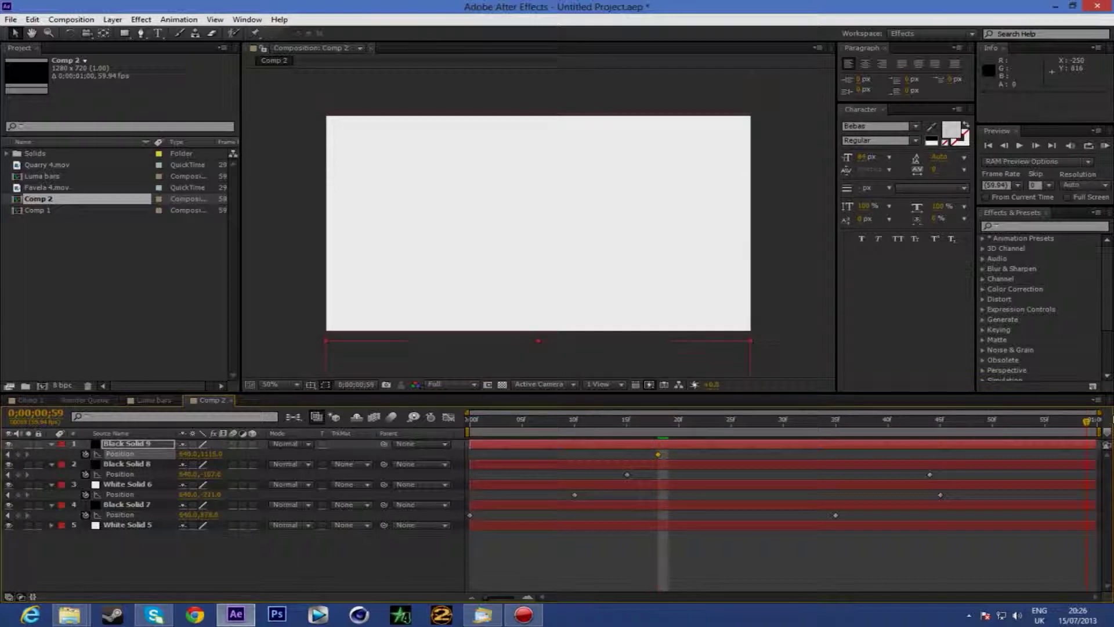
click(207, 454)
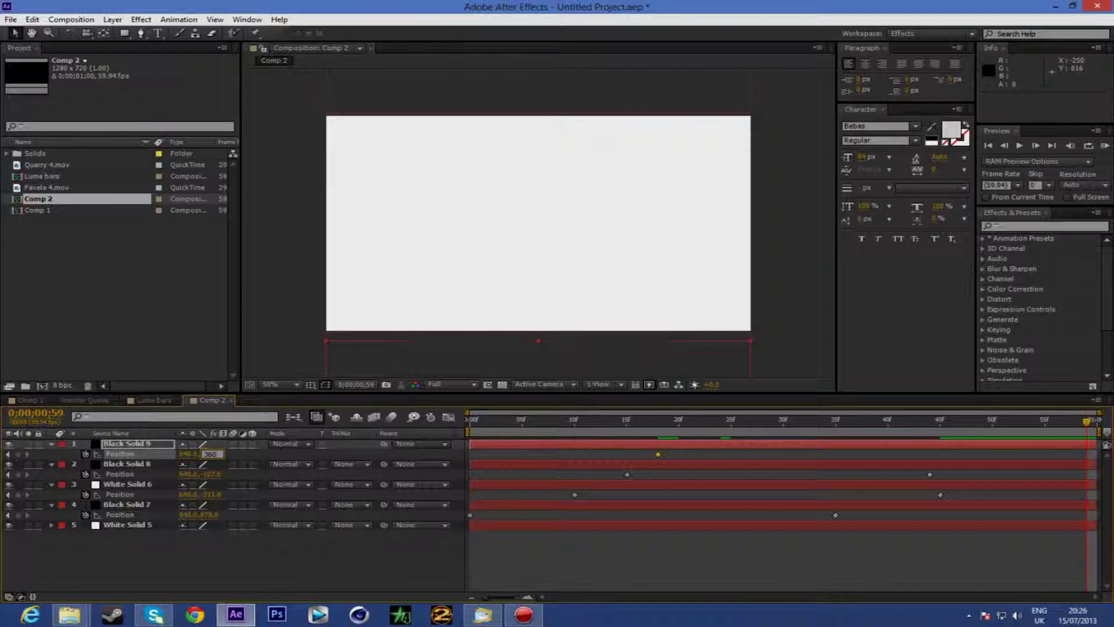
key(Return)
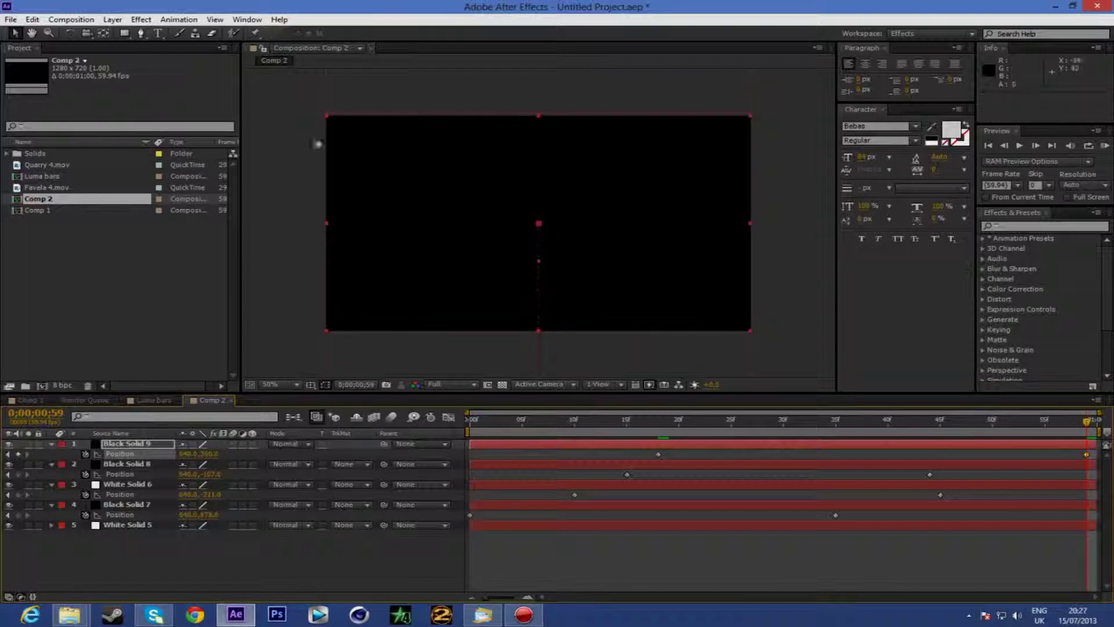
- Drop Luma bars above Favela 4.mov in Comp 1, starting at Favela's start around 0;00;01;59
click(27, 400)
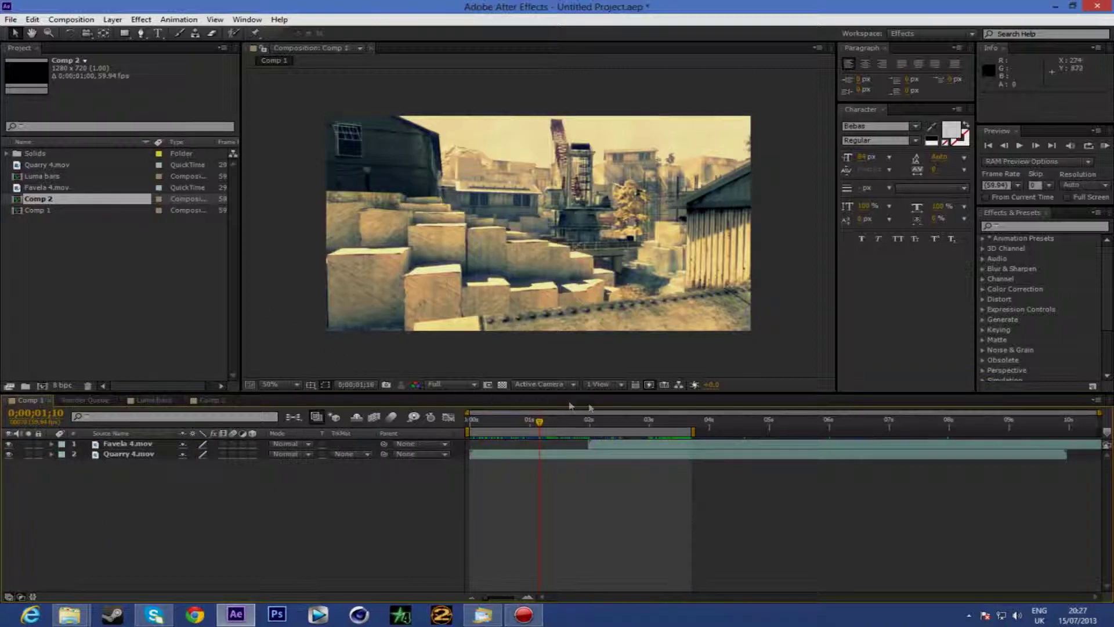
drag(45, 177, 135, 445)
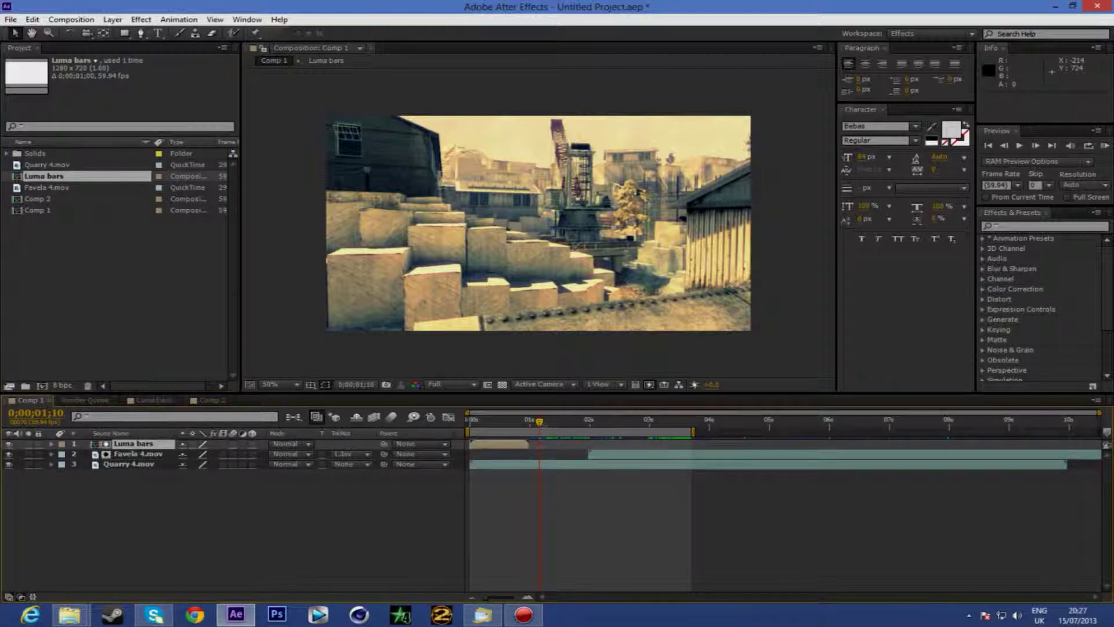
drag(538, 423, 592, 427)
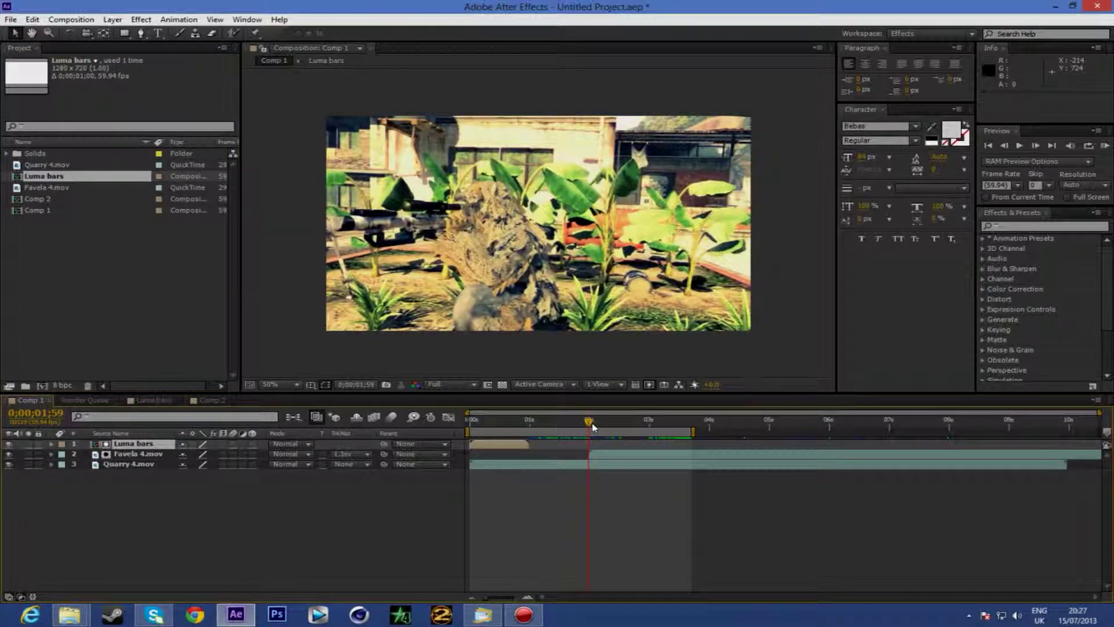
drag(499, 445, 587, 438)
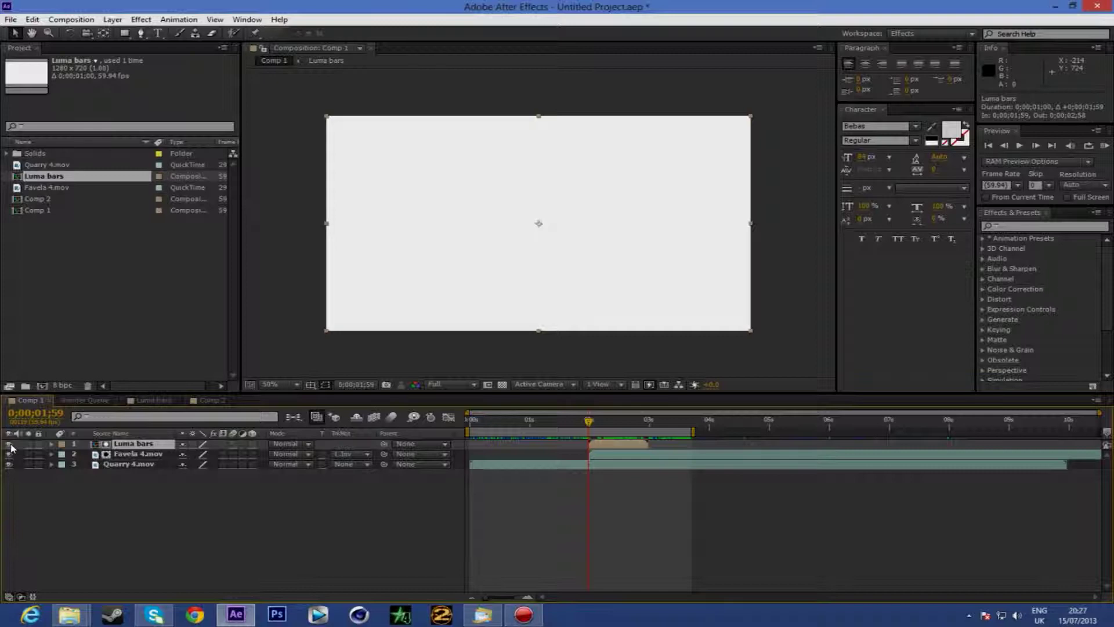
- Toggle the Luma bars layer's visibility to compare the footage with and without the bars
click(9, 444)
click(8, 444)
click(8, 444)
click(9, 444)
click(8, 444)
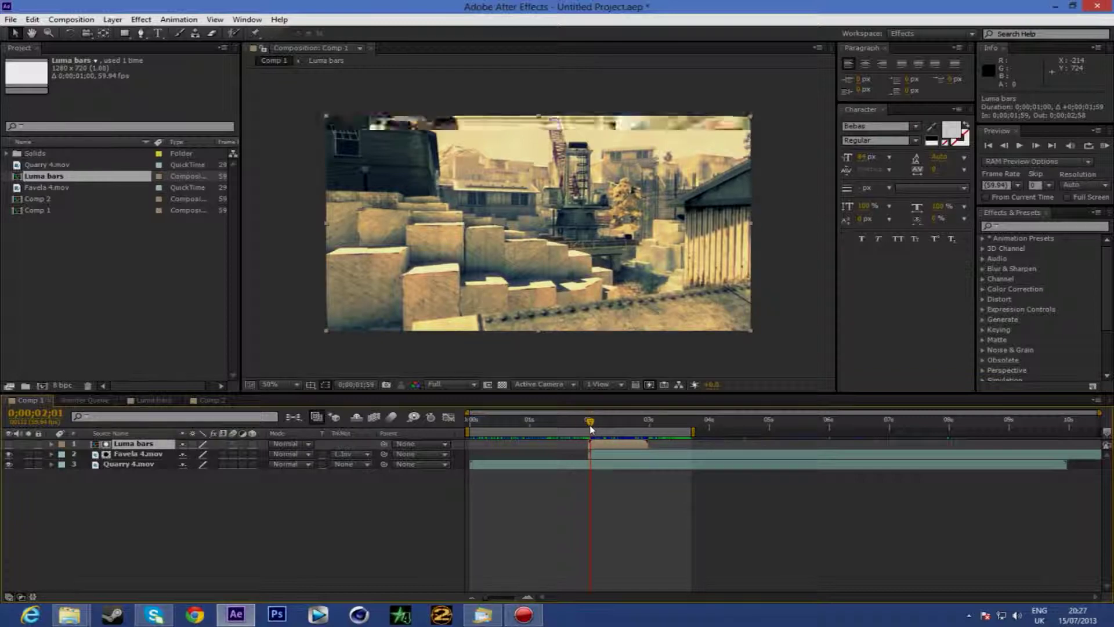
- Set Favela 4.mov's track matte to Luma Inverted Matte "Luma bars"
click(21, 596)
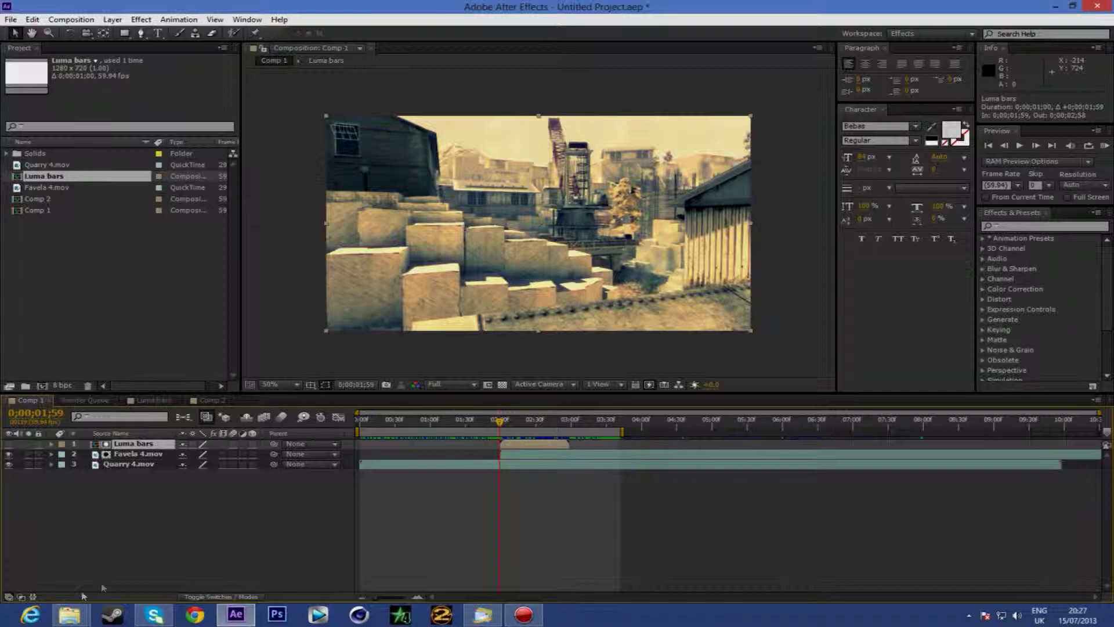
click(21, 597)
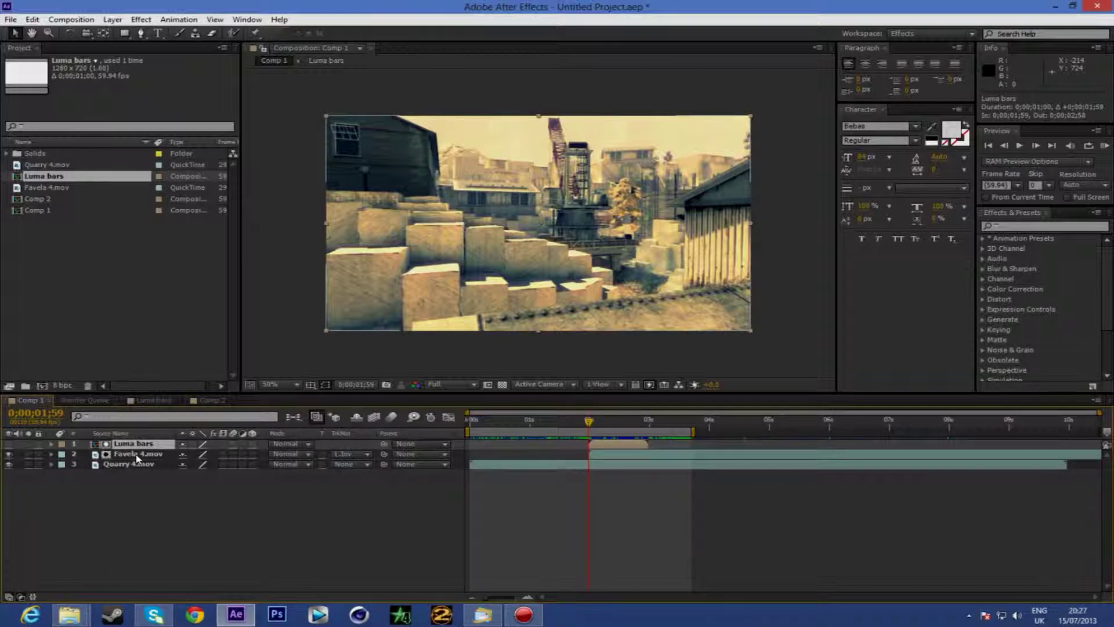
click(344, 459)
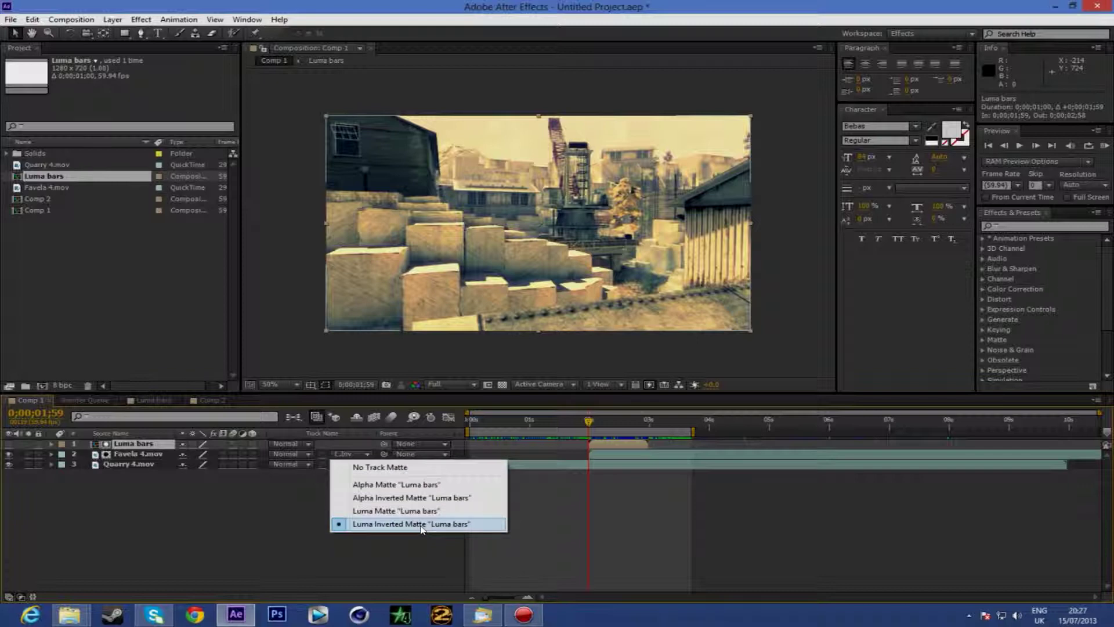
click(422, 524)
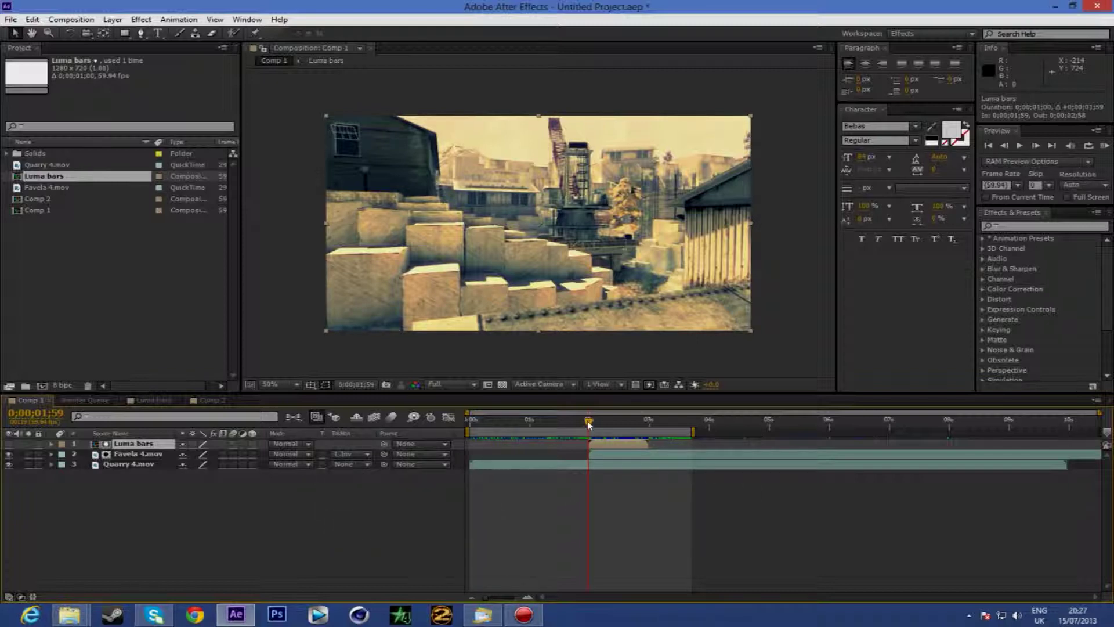
- Scrub through the Quarry-to-Favela bar transition, then run and stop a RAM preview
mouse_move(588, 424)
mouse_down()
mouse_move(616, 435)
mouse_move(603, 436)
mouse_up()
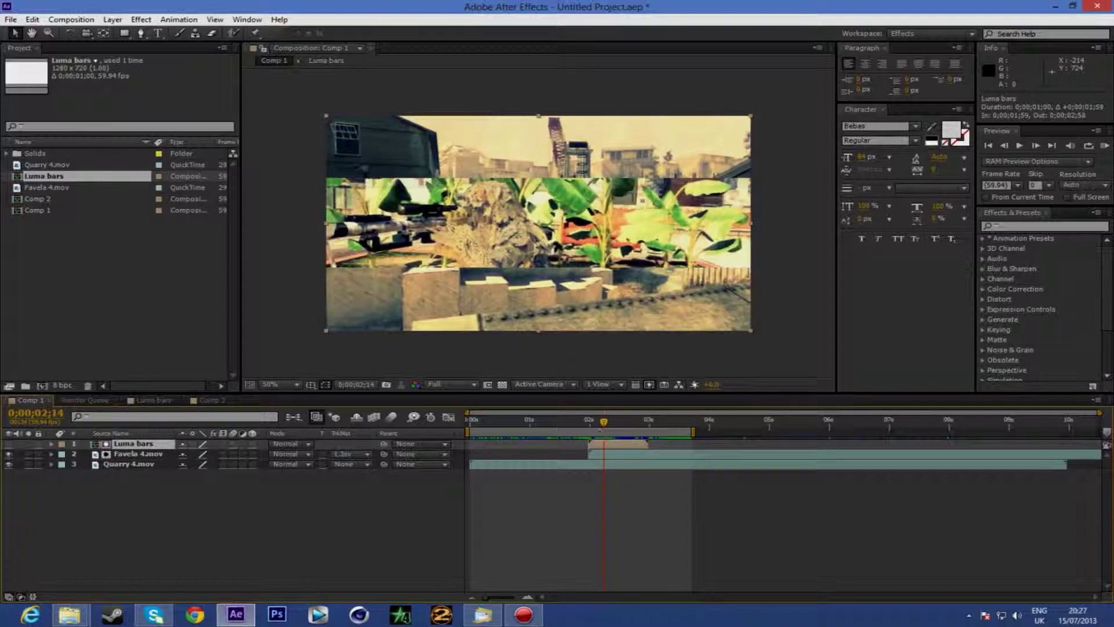
click(1094, 148)
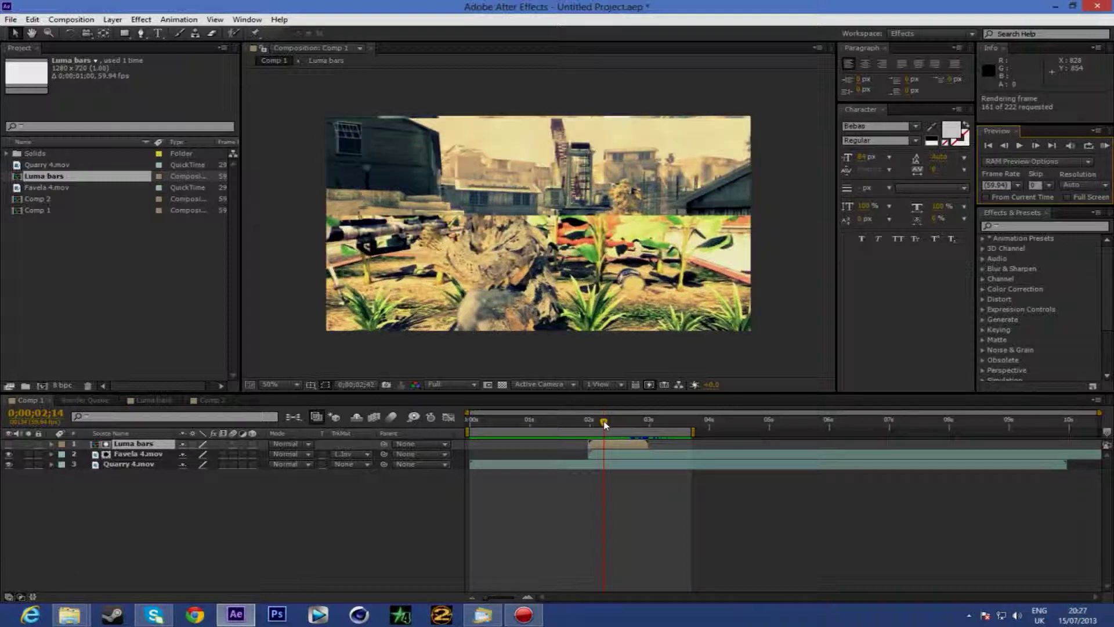
click(604, 420)
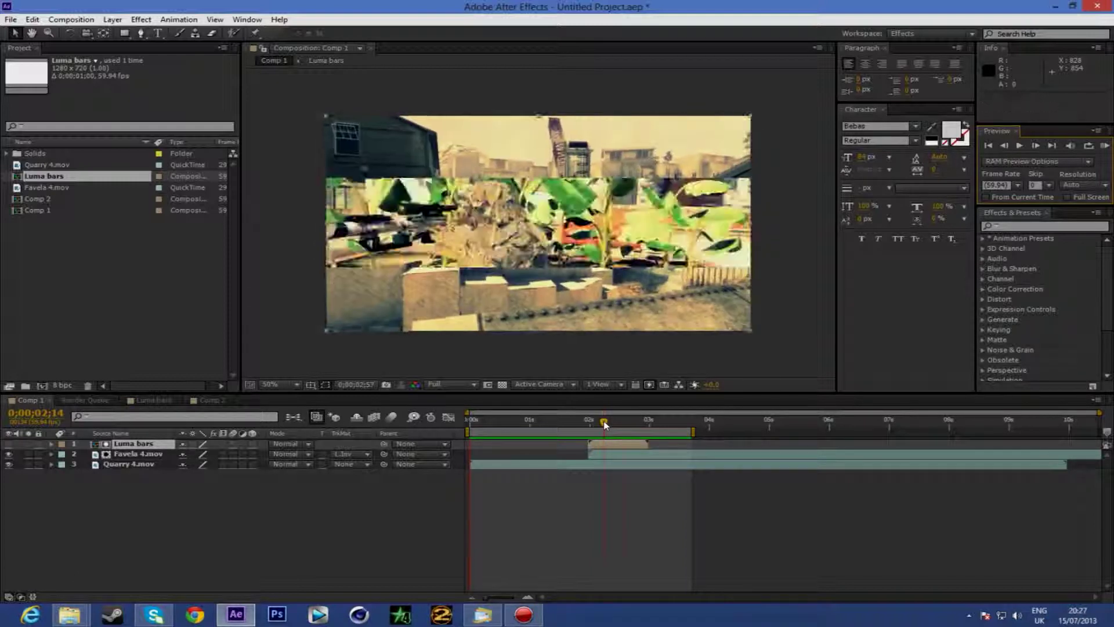
click(202, 400)
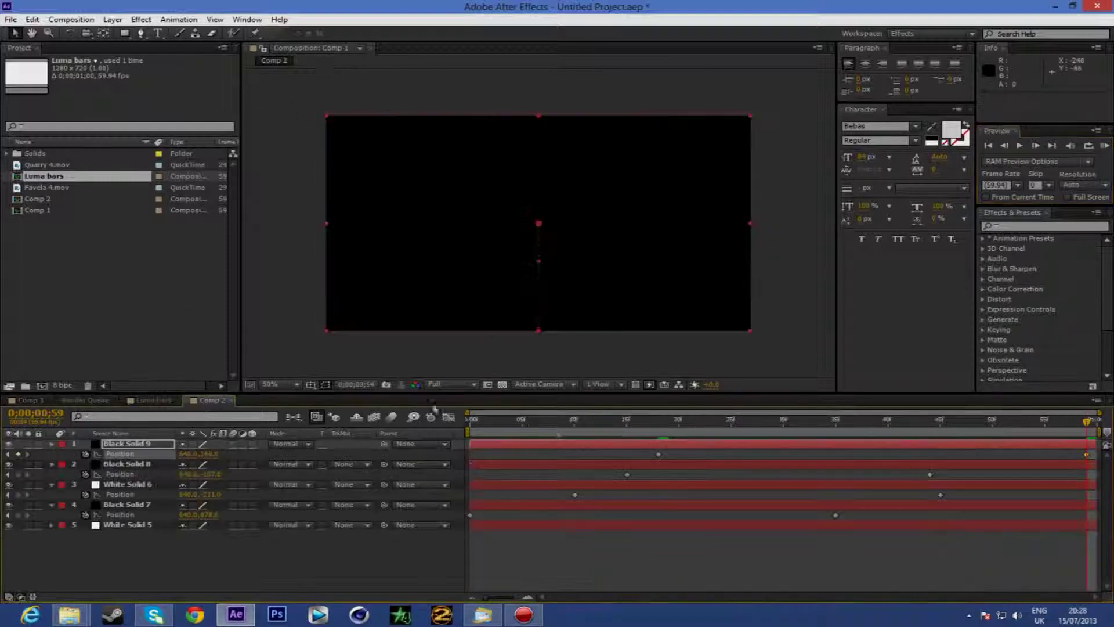
drag(471, 424, 448, 468)
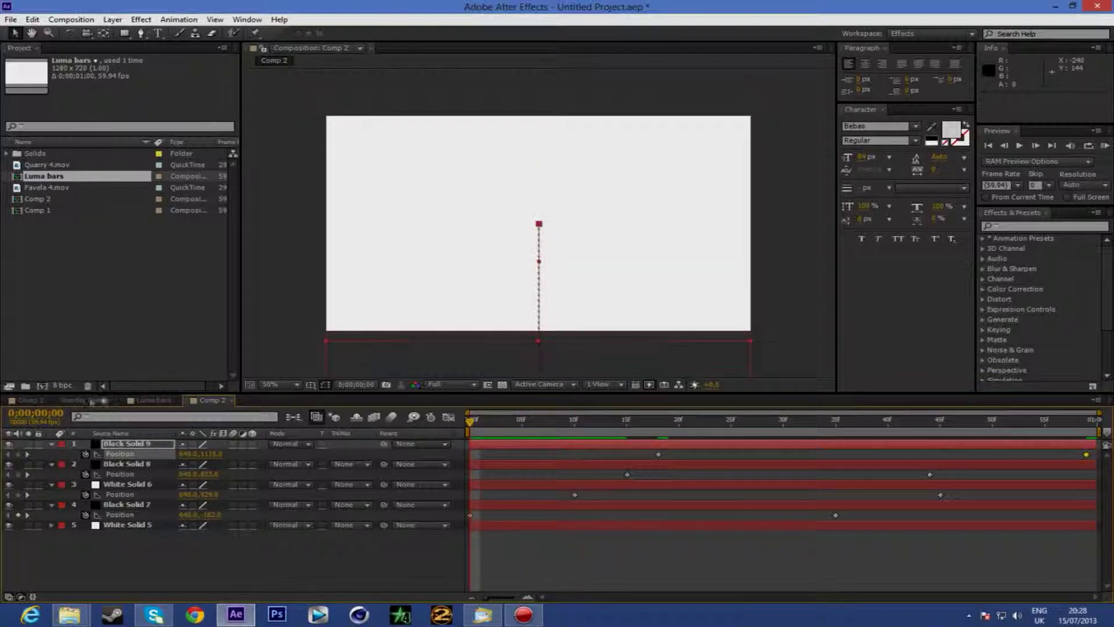
click(29, 400)
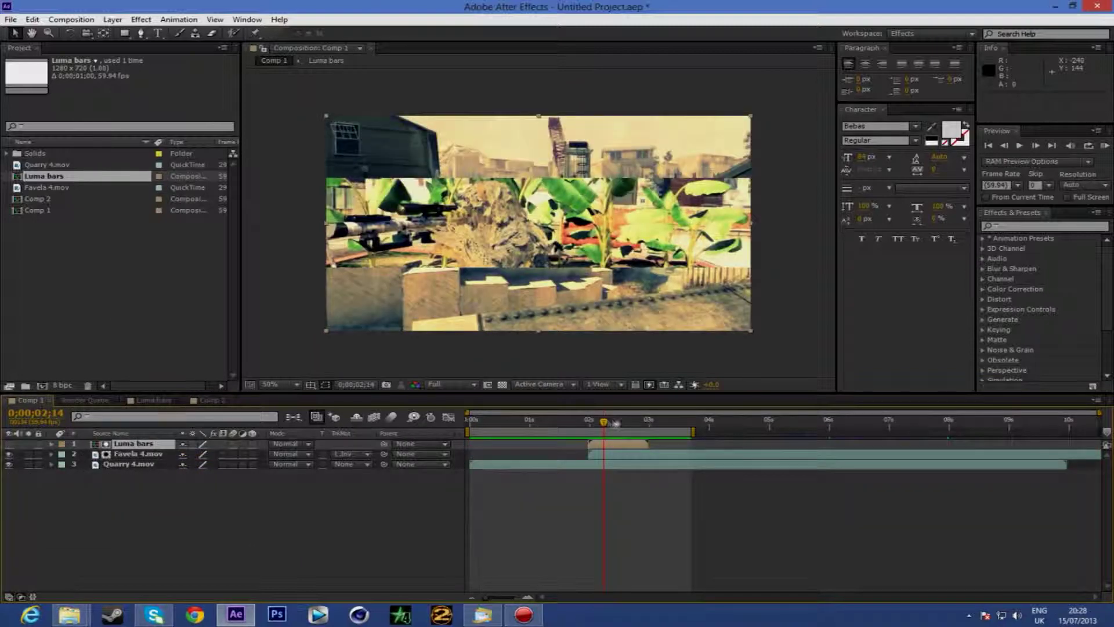
drag(602, 422, 645, 496)
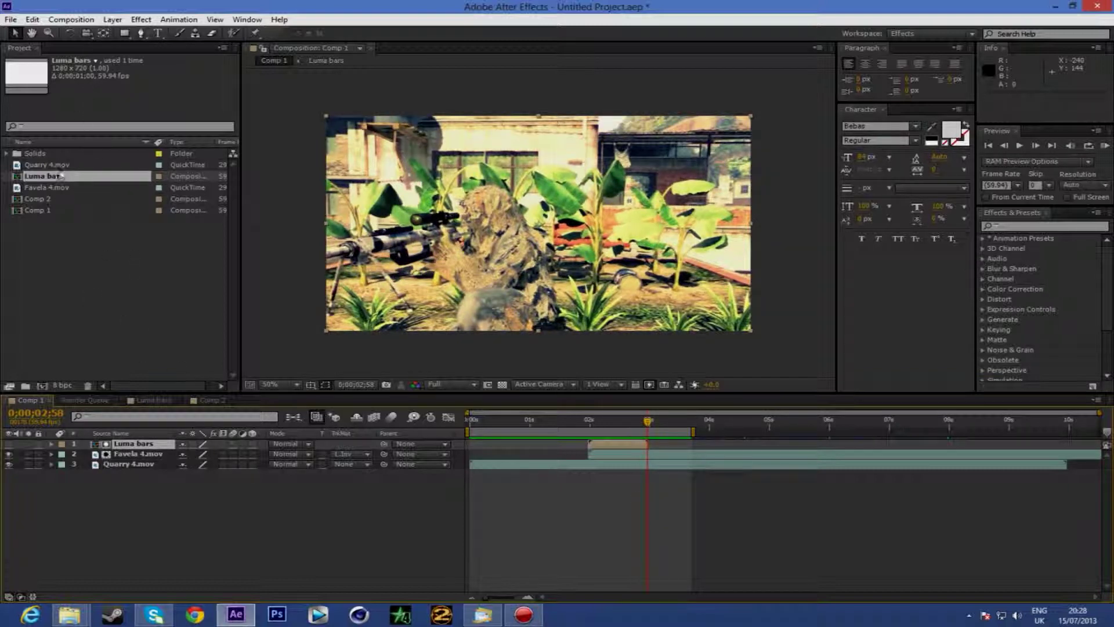
- Delay Black Solid 3's bar one frame in Luma bars, then recheck the transition in Comp 1
double_click(133, 444)
drag(977, 567, 300, 377)
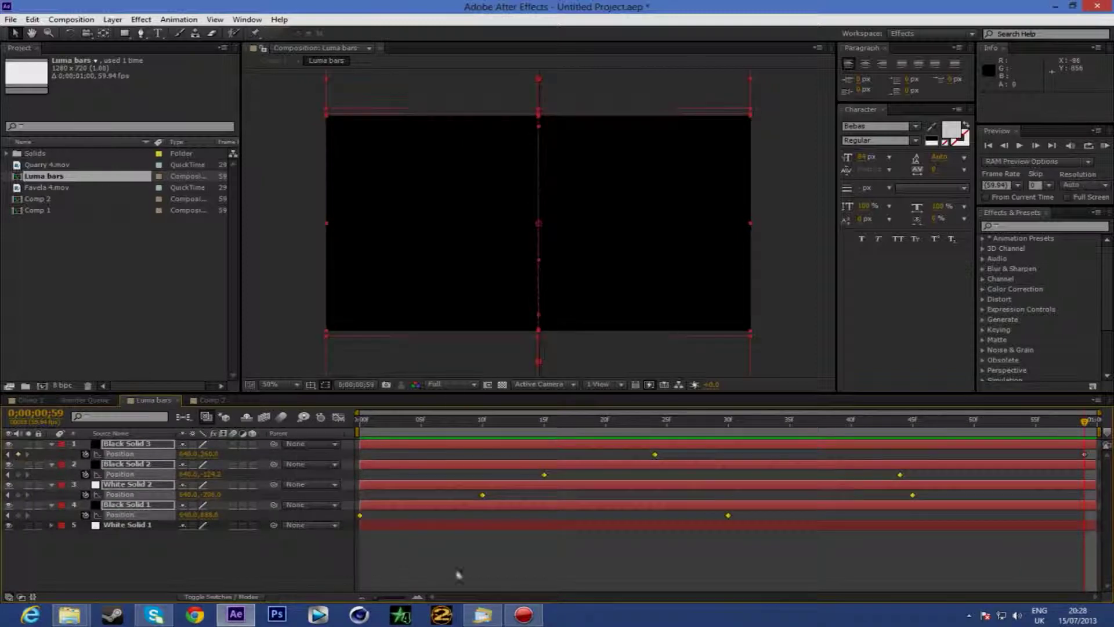
drag(1085, 578, 519, 435)
mouse_move(369, 448)
mouse_down()
mouse_move(391, 462)
mouse_move(368, 465)
mouse_up()
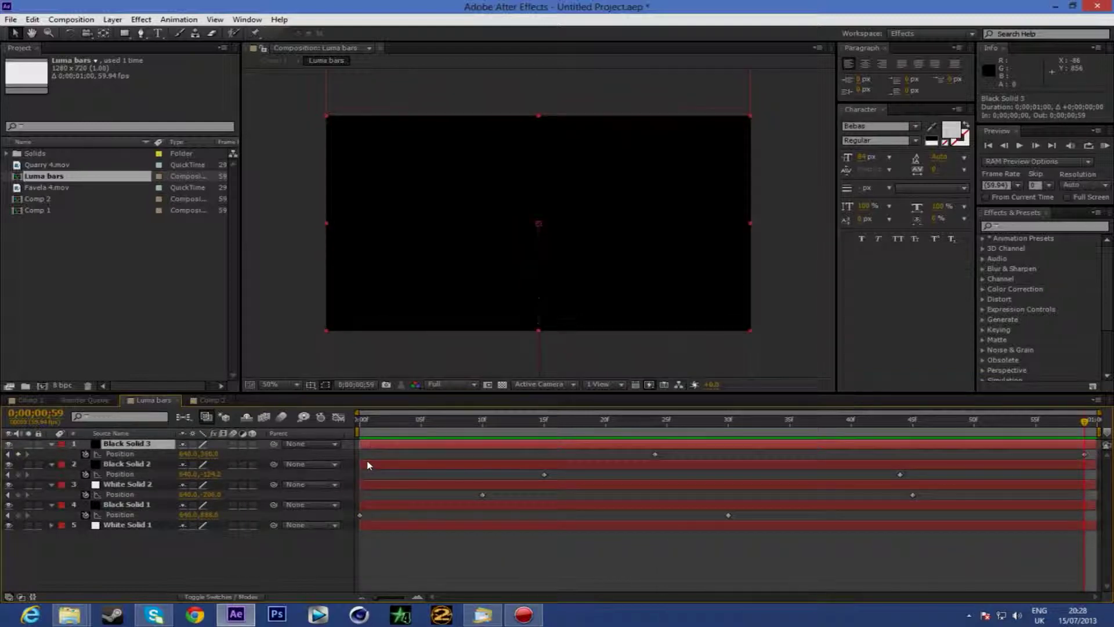
click(26, 400)
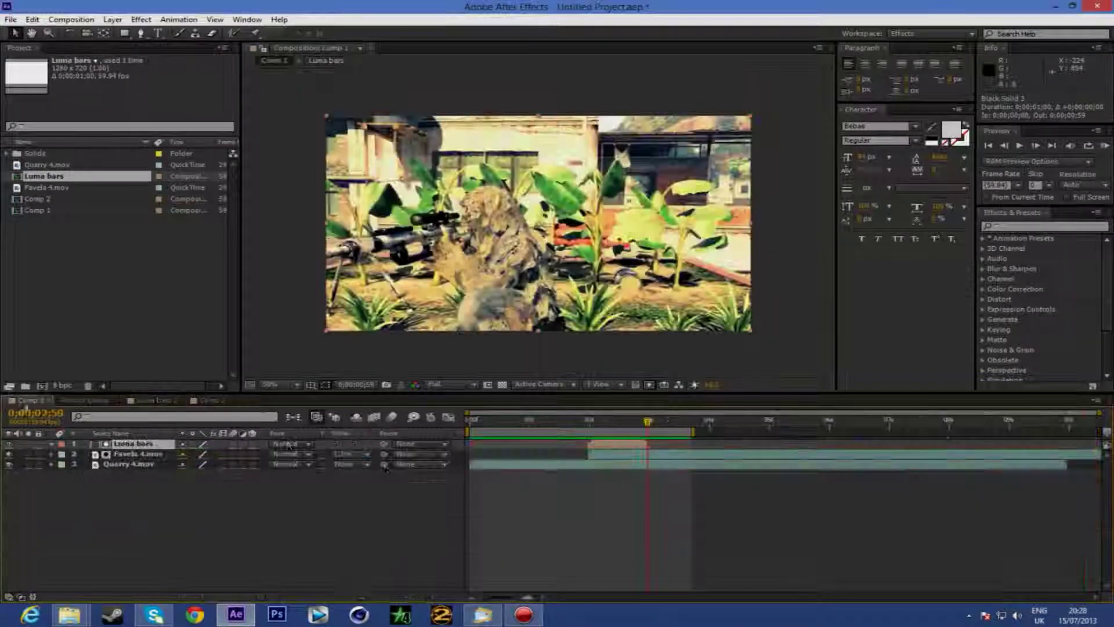
drag(646, 422, 664, 445)
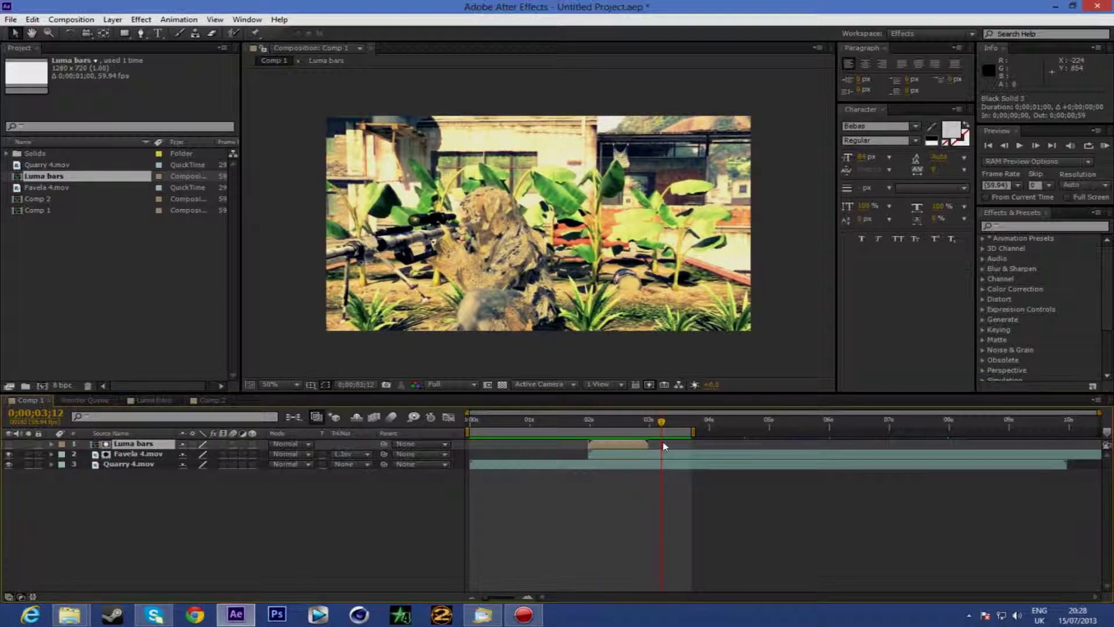